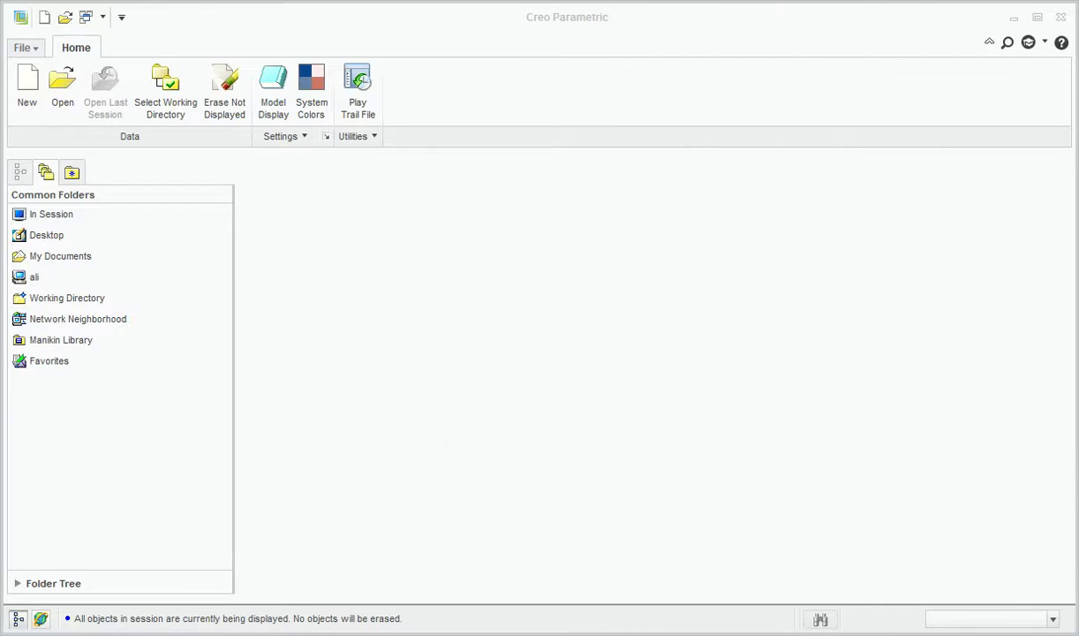
- Set the working directory to the Desktop's test1 folder
{"action": "left_click", "coordinate": [170, 88]}
{"action": "left_click", "coordinate": [311, 202]}
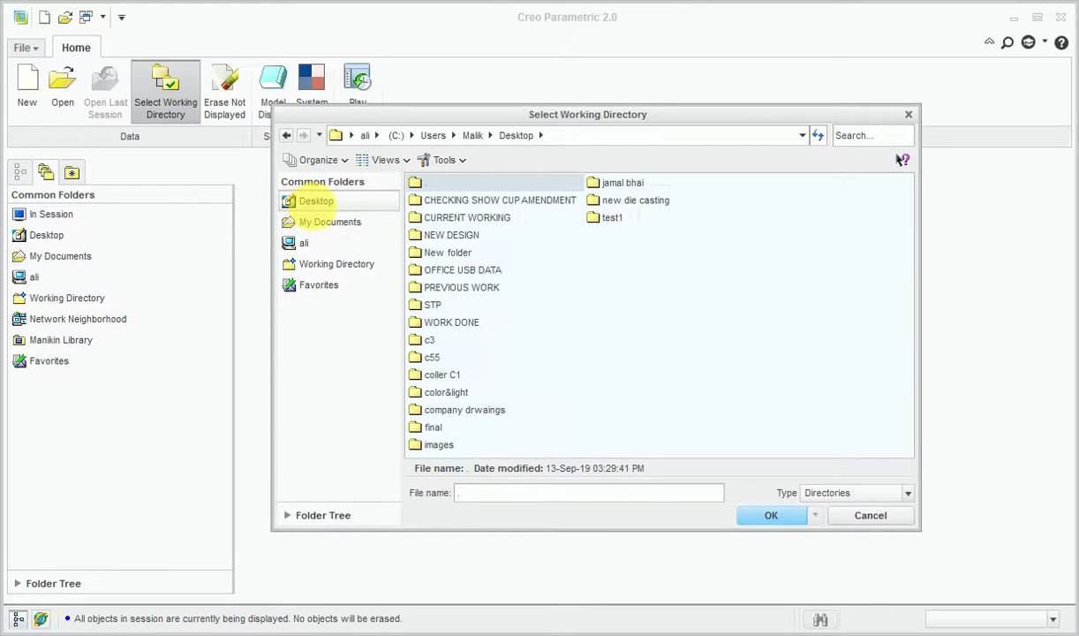
{"action": "double_click", "coordinate": [604, 221]}
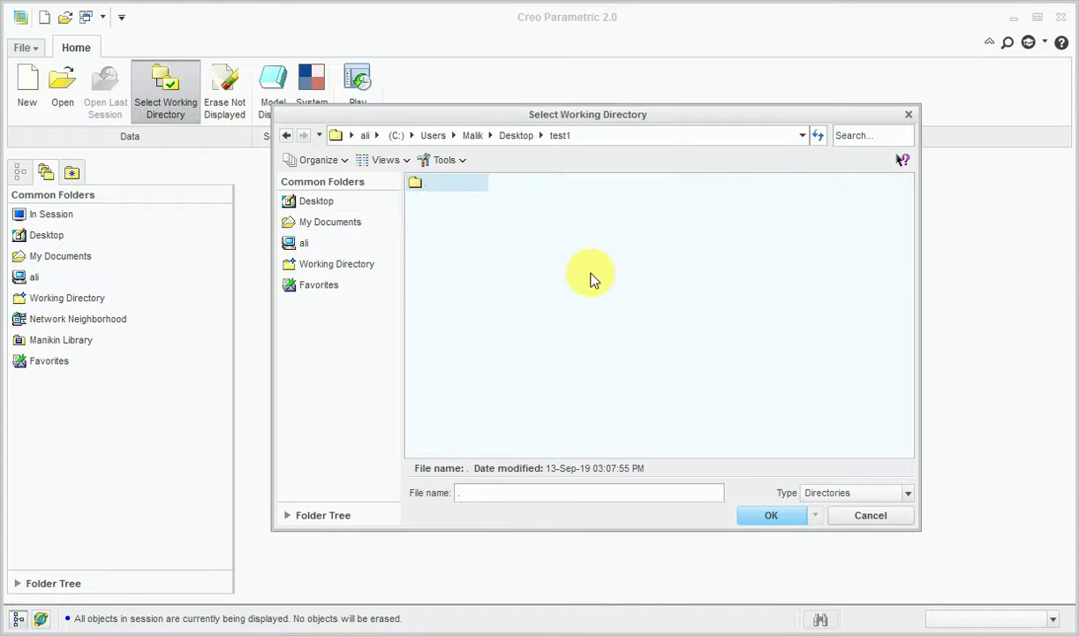
{"action": "key", "text": "Return"}
- Create a new solid part named extrud- from the mmns_part_solid template
{"action": "left_click", "coordinate": [35, 99]}
{"action": "type", "text": "extrud-"}
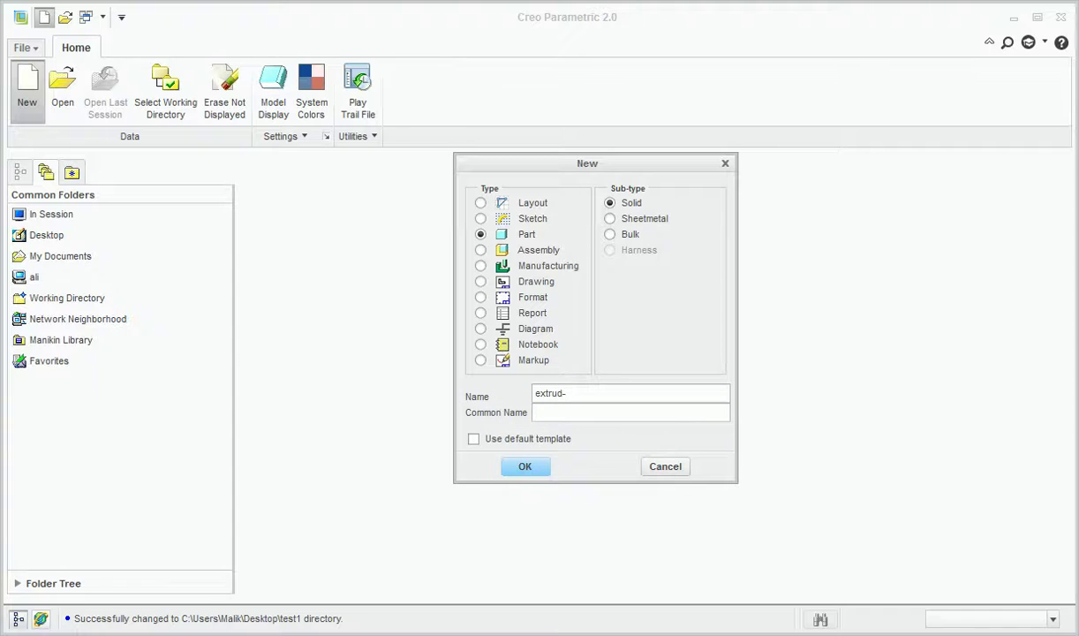
{"action": "left_click", "coordinate": [524, 466]}
{"action": "left_click", "coordinate": [451, 272]}
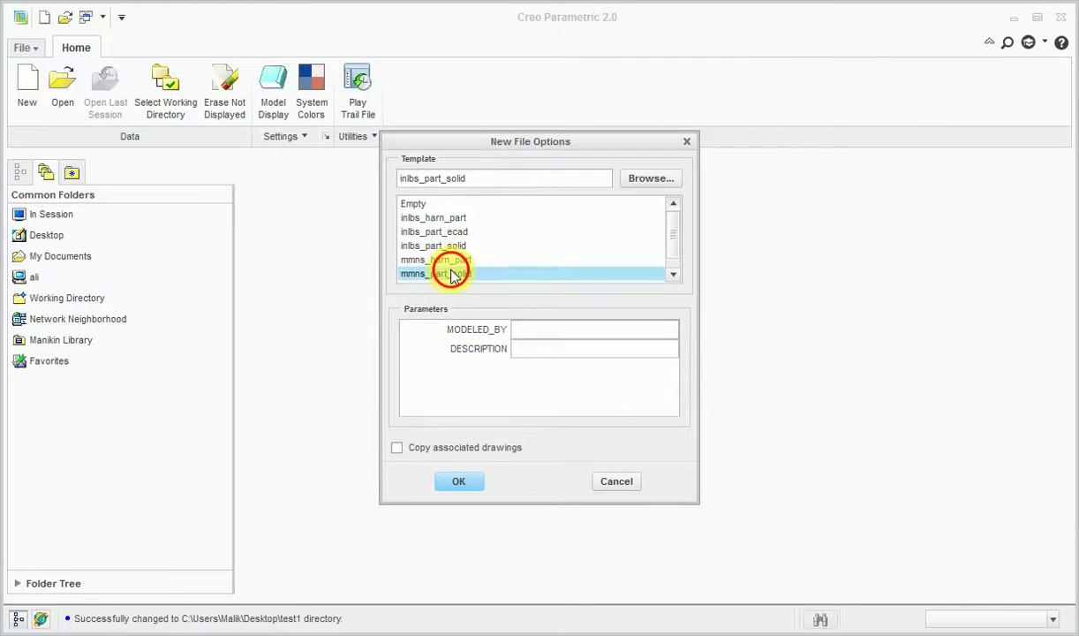
{"action": "double_click", "coordinate": [450, 274]}
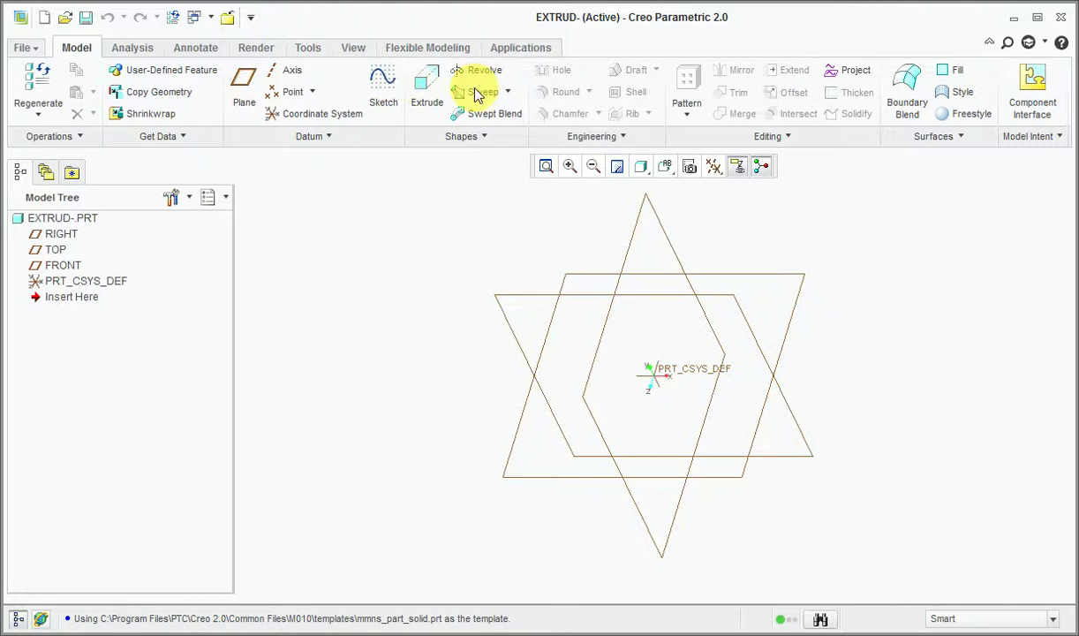
- Start an extrusion sketched on the RIGHT plane, viewed face-on
{"action": "left_click", "coordinate": [428, 88]}
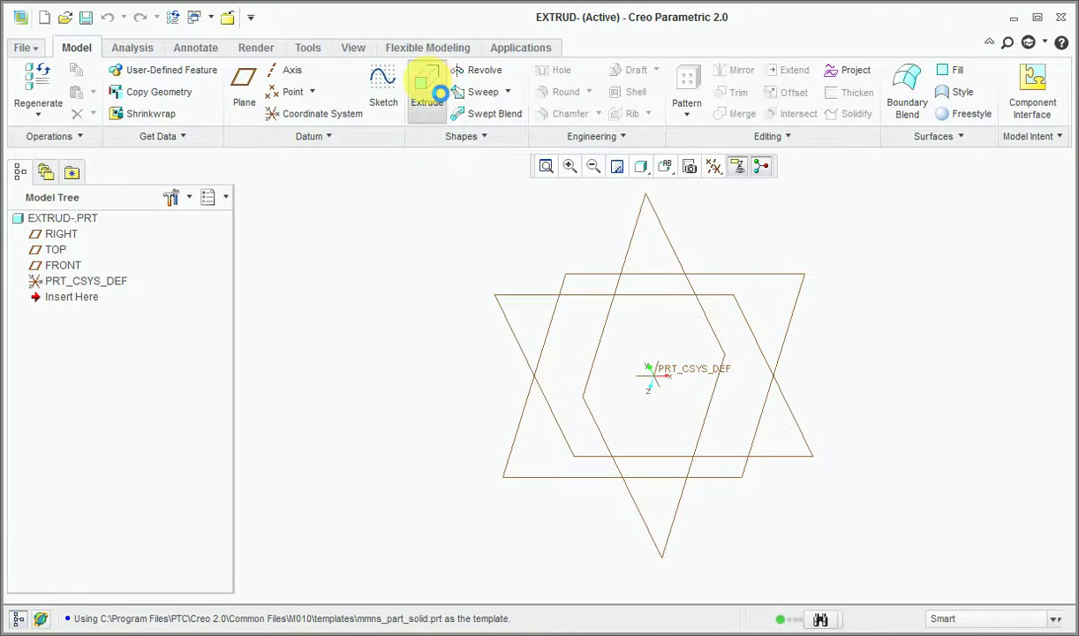
{"action": "left_click", "coordinate": [106, 137]}
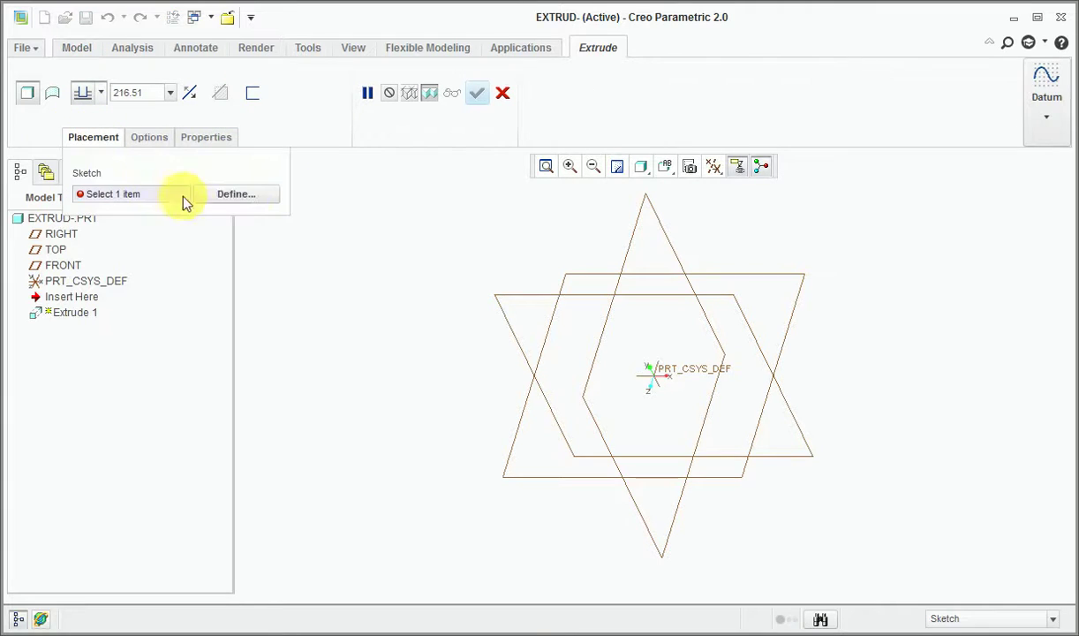
{"action": "left_click", "coordinate": [243, 196]}
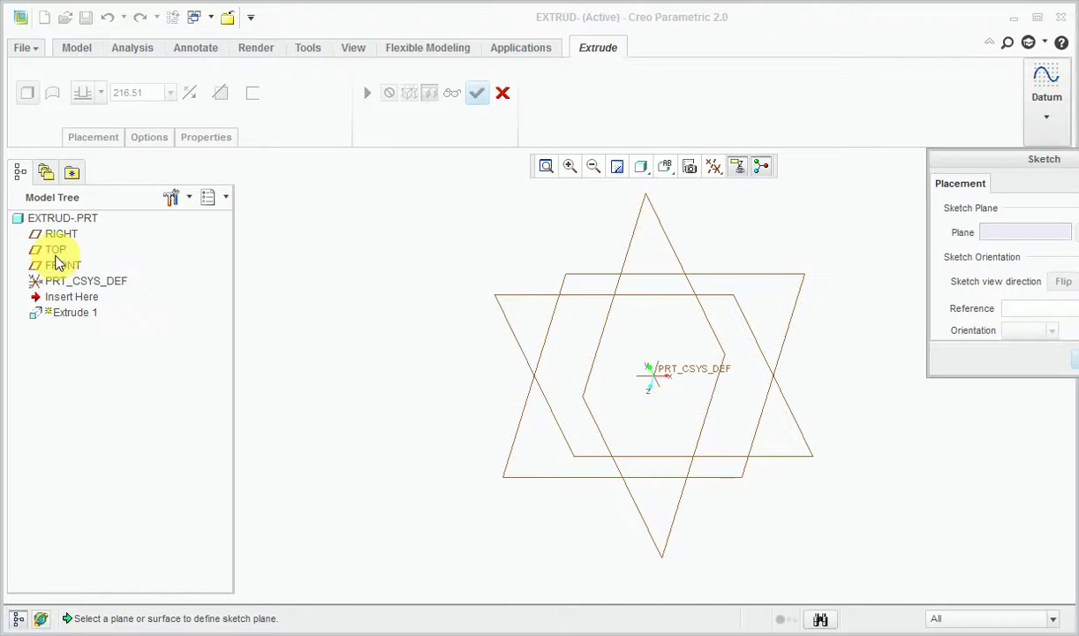
{"action": "left_click", "coordinate": [59, 234]}
{"action": "middle_click", "coordinate": [330, 264]}
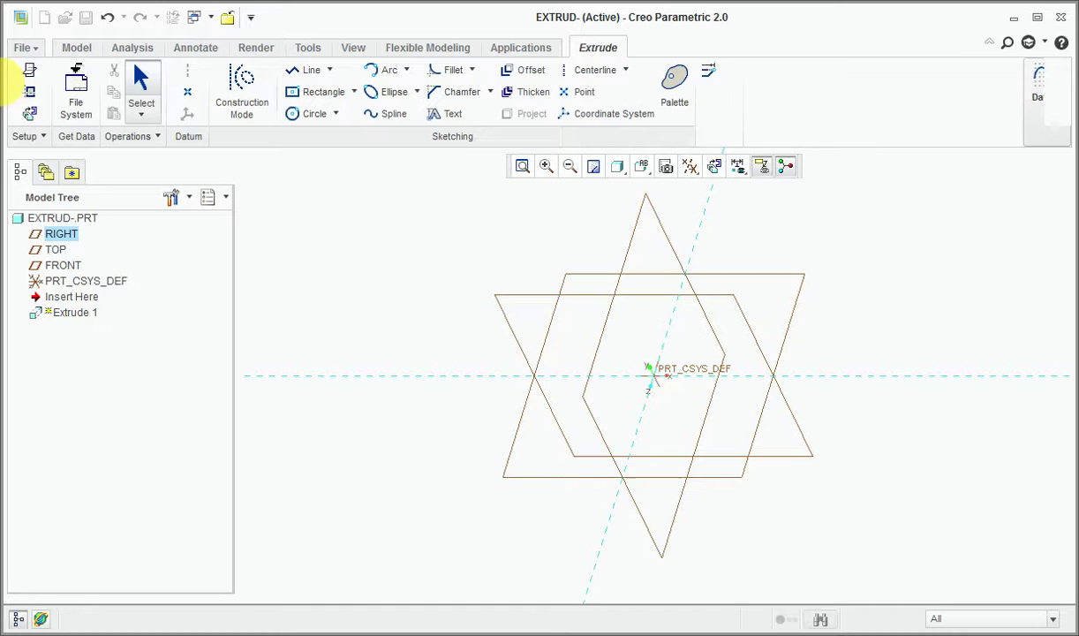
{"action": "left_click", "coordinate": [31, 115]}
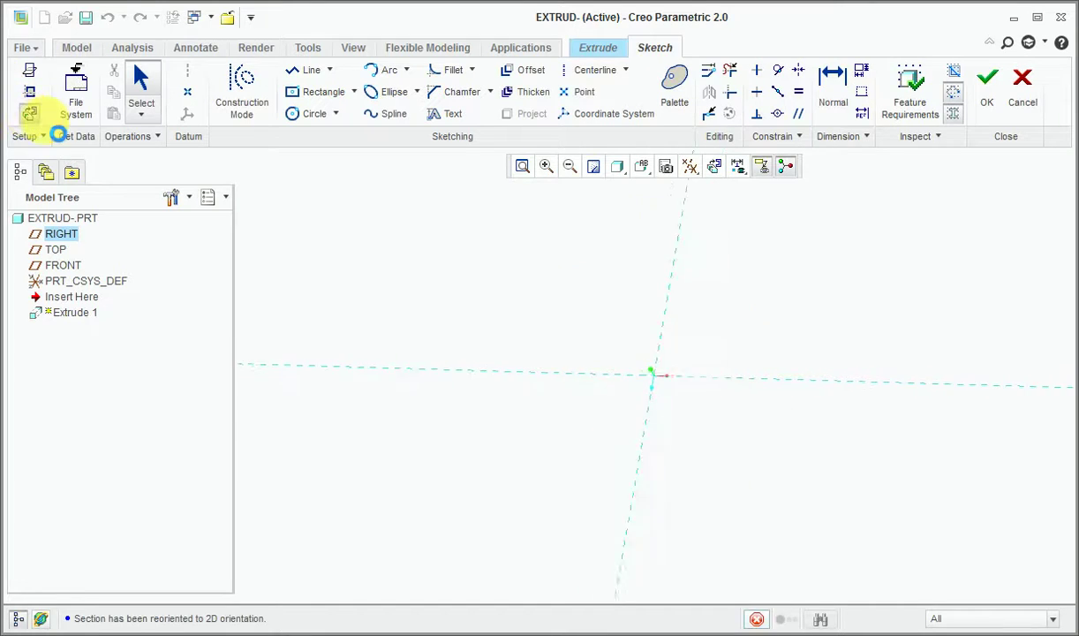
- Sketch a centred 150 by 150 square with a centerline and accept the sketch
{"action": "left_click", "coordinate": [587, 71]}
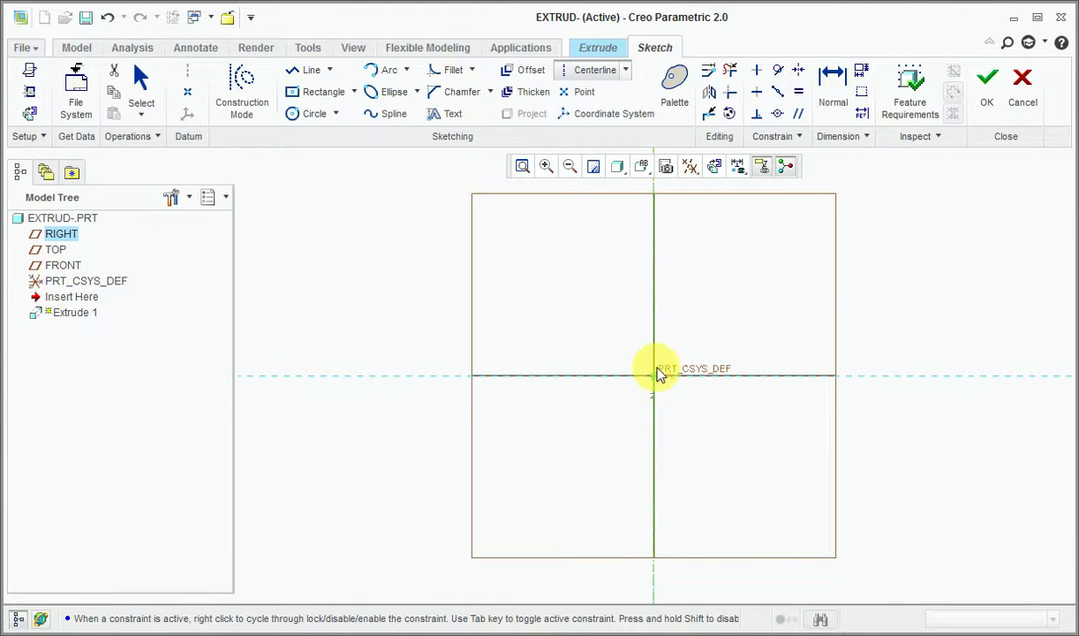
{"action": "left_click", "coordinate": [696, 377]}
{"action": "left_click", "coordinate": [340, 101]}
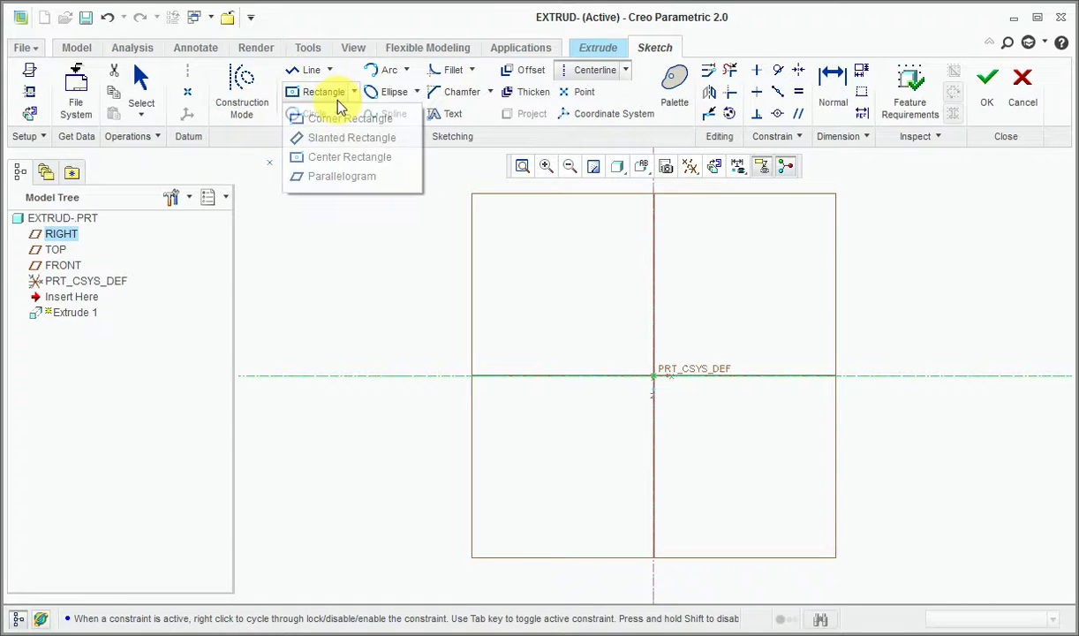
{"action": "left_click", "coordinate": [347, 118]}
{"action": "left_click", "coordinate": [570, 328]}
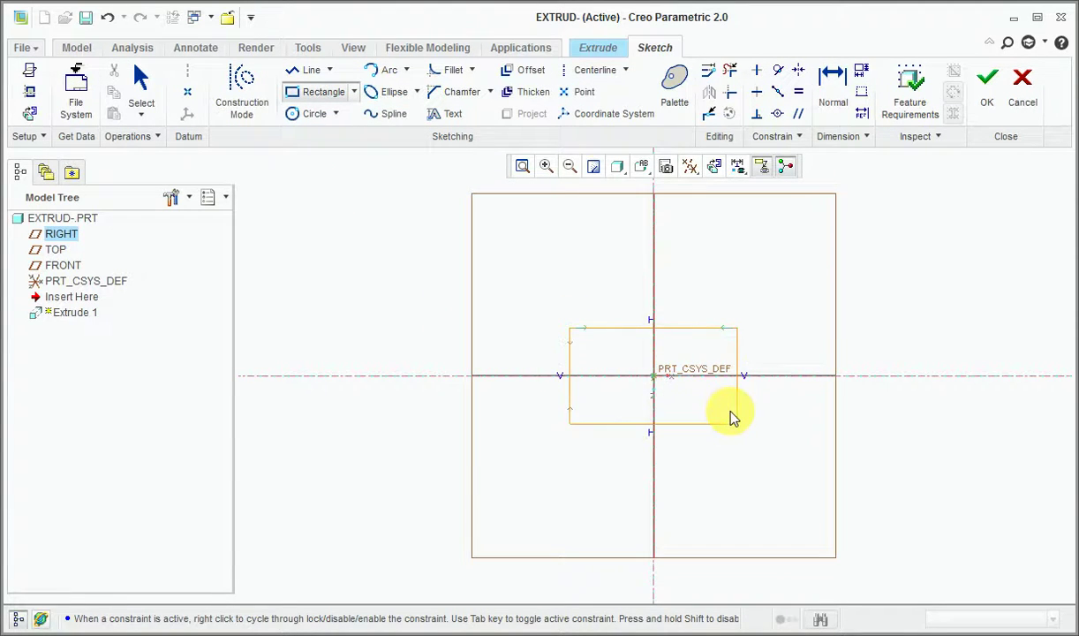
{"action": "middle_click", "coordinate": [675, 350]}
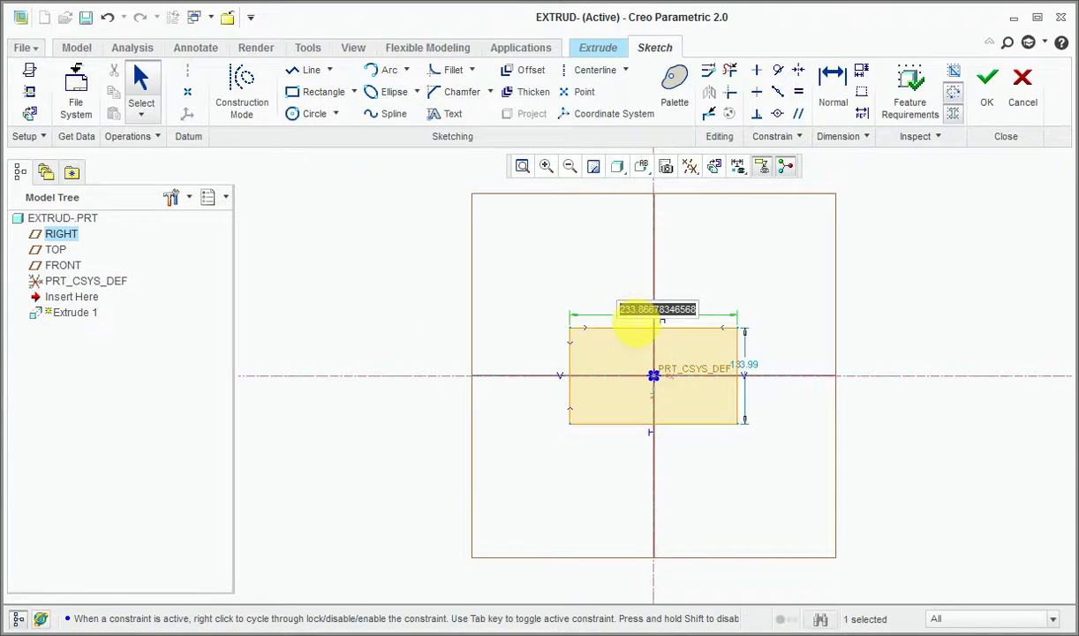
{"action": "type", "text": "0"}
{"action": "key", "text": "Return"}
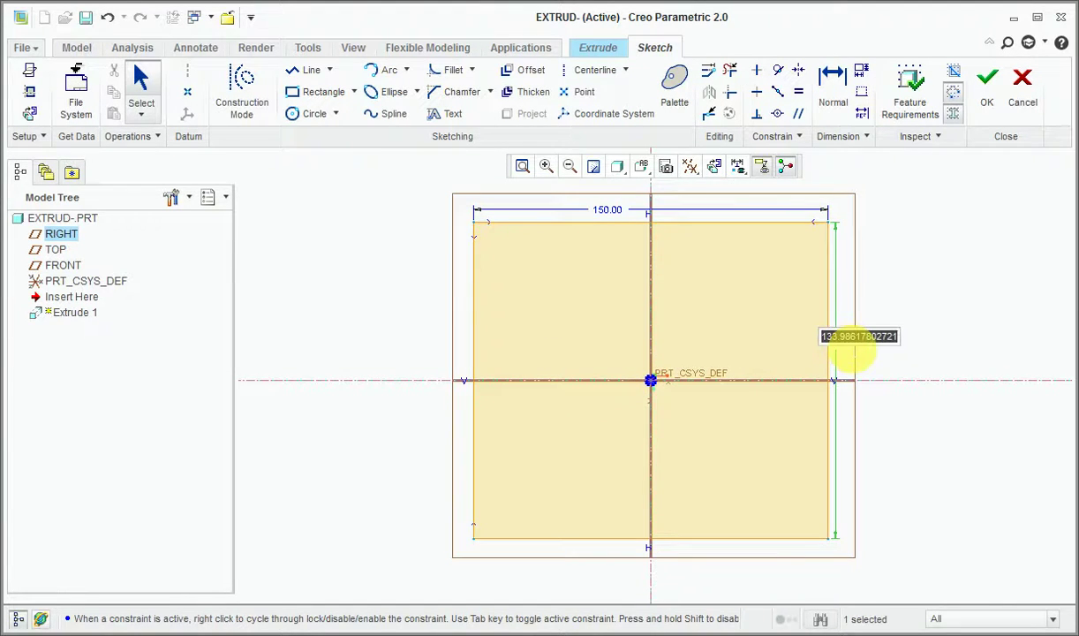
{"action": "type", "text": "150"}
{"action": "key", "text": "Return"}
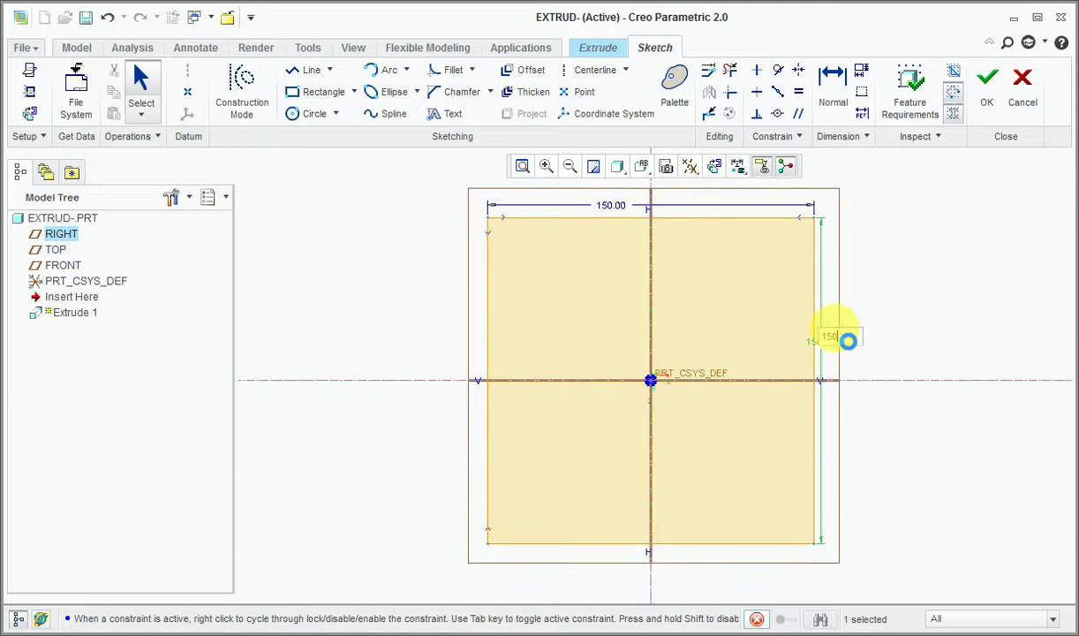
{"action": "left_click", "coordinate": [987, 80]}
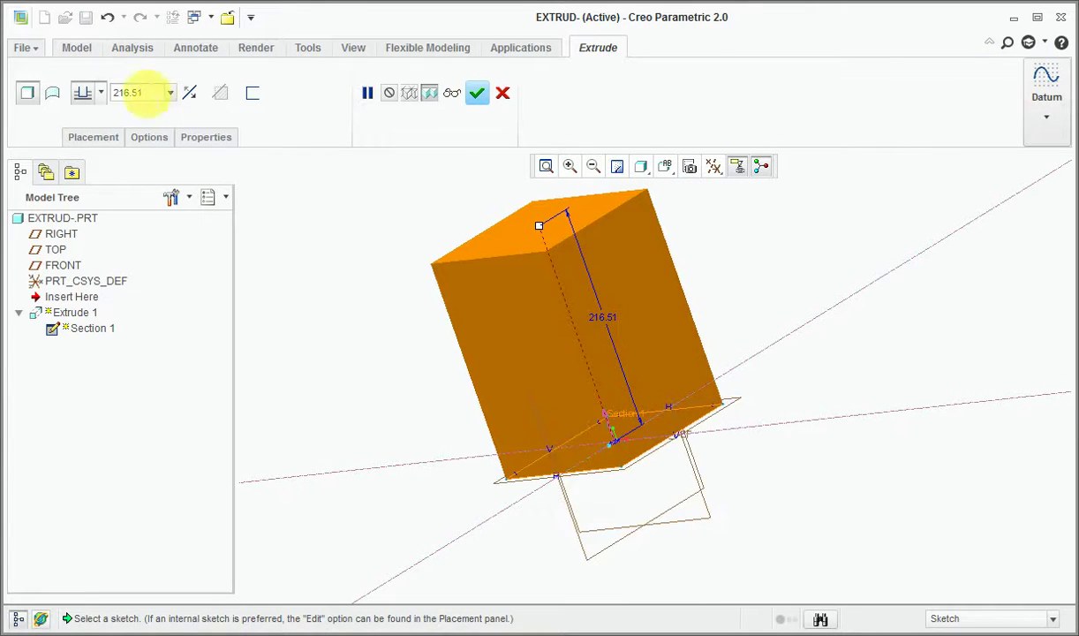
- Finish the square block extrusion at a depth of 100
{"action": "type", "text": "100"}
{"action": "key", "text": "Return"}
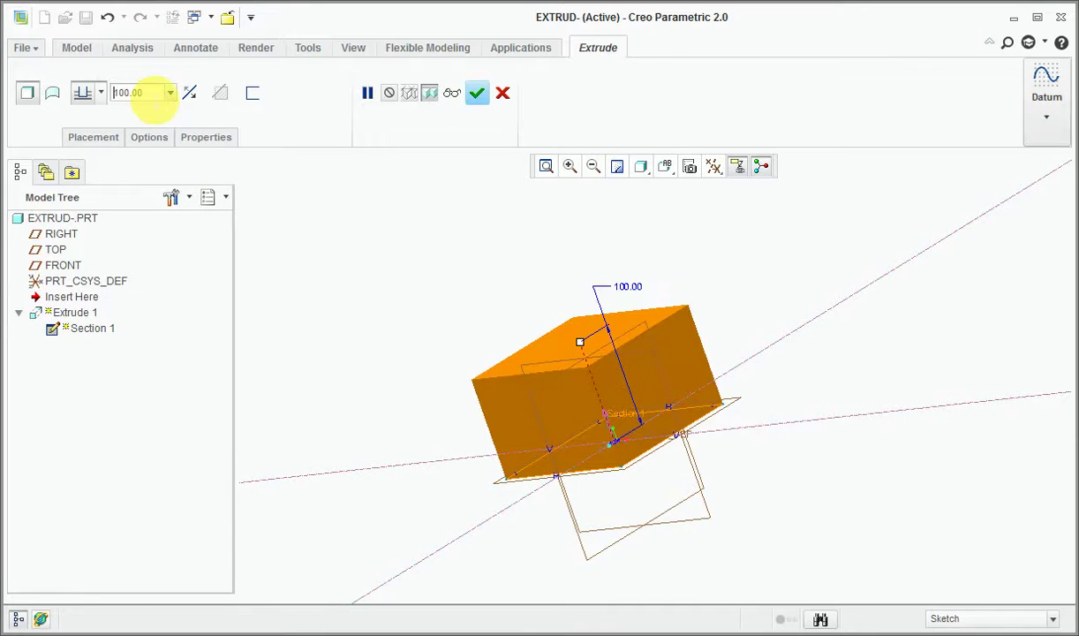
{"action": "mouse_move", "coordinate": [534, 278]}
{"action": "middle_mouse_down"}
{"action": "mouse_move", "coordinate": [637, 308]}
{"action": "mouse_move", "coordinate": [607, 301]}
{"action": "mouse_move", "coordinate": [735, 288]}
{"action": "mouse_move", "coordinate": [716, 315]}
{"action": "mouse_move", "coordinate": [697, 301]}
{"action": "middle_mouse_up"}
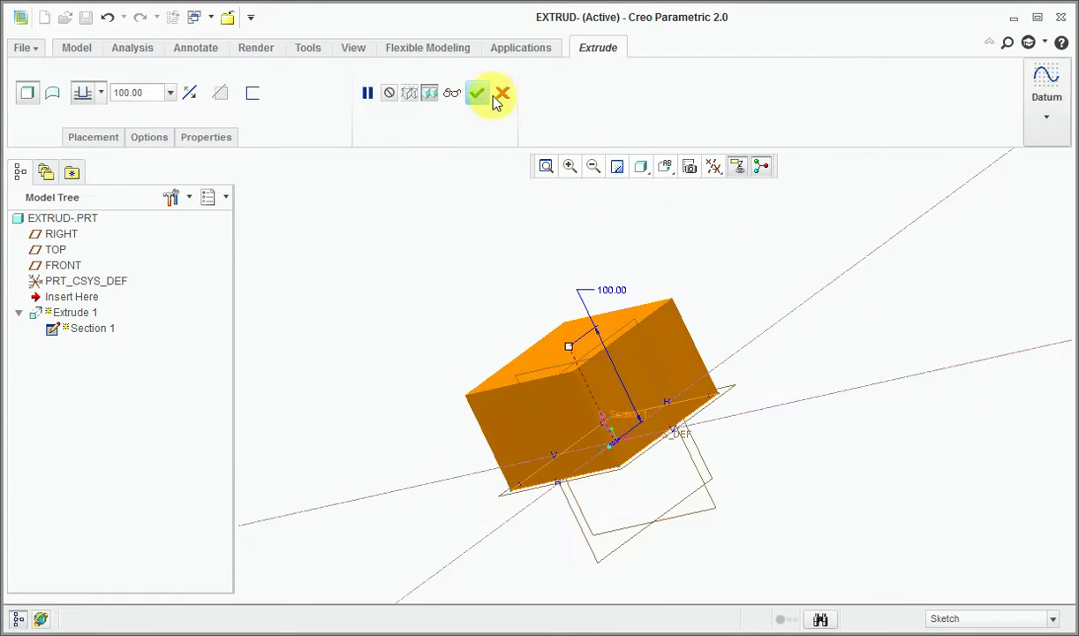
{"action": "left_click", "coordinate": [477, 93]}
- Orbit and zoom to inspect the finished block
{"action": "mouse_move", "coordinate": [538, 246]}
{"action": "middle_mouse_down"}
{"action": "mouse_move", "coordinate": [588, 287]}
{"action": "mouse_move", "coordinate": [605, 255]}
{"action": "mouse_move", "coordinate": [545, 243]}
{"action": "mouse_move", "coordinate": [513, 279]}
{"action": "mouse_move", "coordinate": [592, 241]}
{"action": "mouse_move", "coordinate": [569, 262]}
{"action": "mouse_move", "coordinate": [577, 319]}
{"action": "middle_mouse_up"}
{"action": "scroll", "coordinate": [578, 319], "scroll_direction": "up", "scroll_amount": 5}
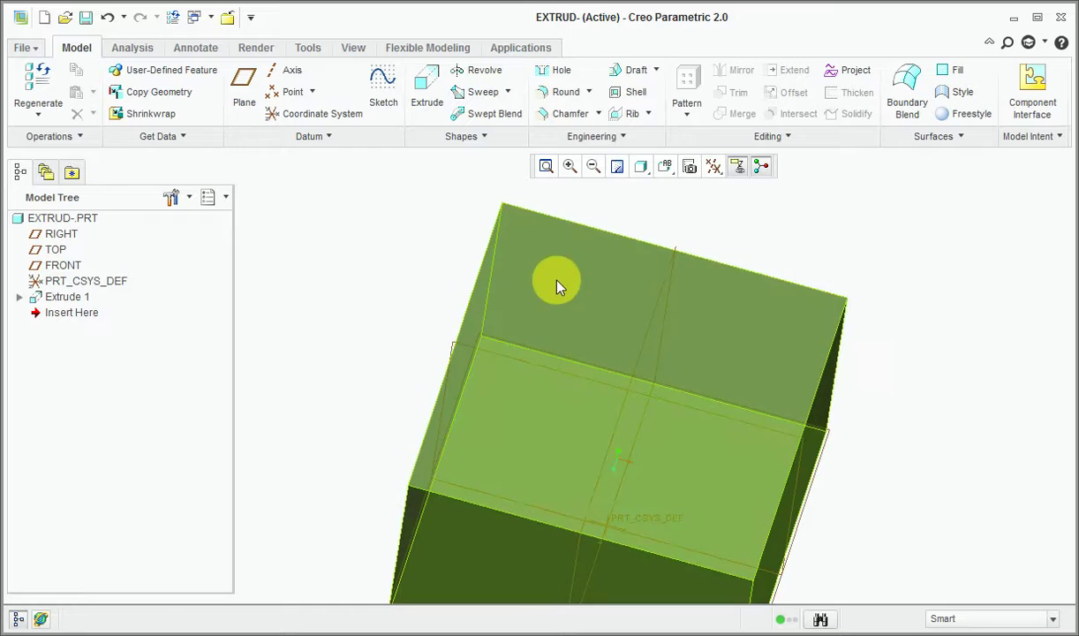
{"action": "left_click", "coordinate": [559, 284]}
{"action": "left_click", "coordinate": [459, 187]}
{"action": "scroll", "coordinate": [459, 187], "scroll_direction": "down", "scroll_amount": 5}
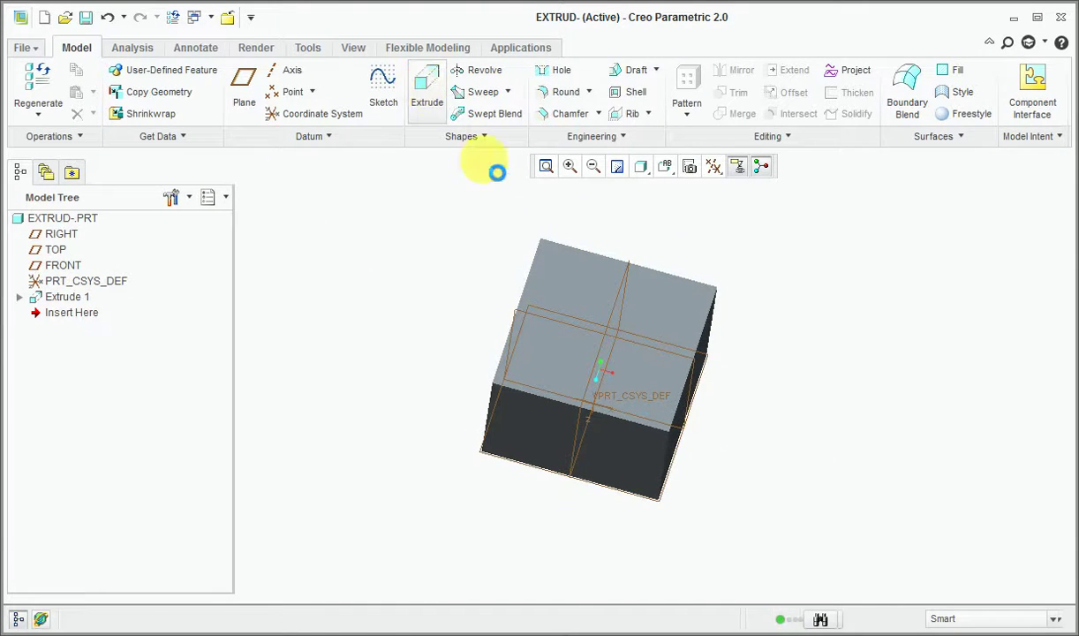
{"action": "scroll", "coordinate": [497, 172], "scroll_direction": "down", "scroll_amount": 2}
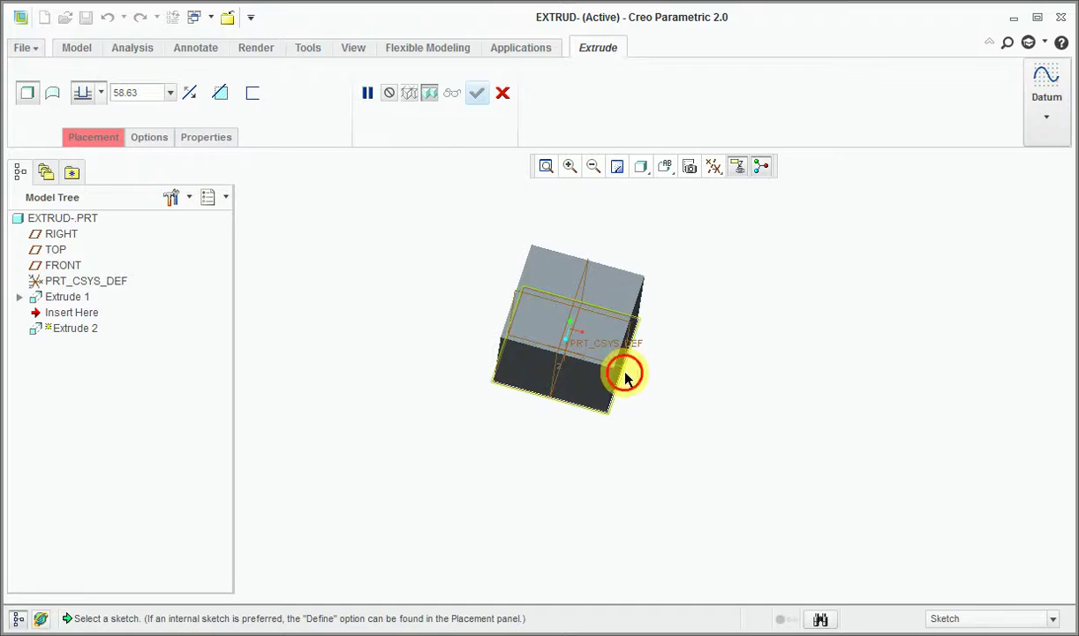
- Sketch a circle left of the block on the TOP plane and accept it
{"action": "left_click", "coordinate": [625, 378]}
{"action": "left_click", "coordinate": [29, 114]}
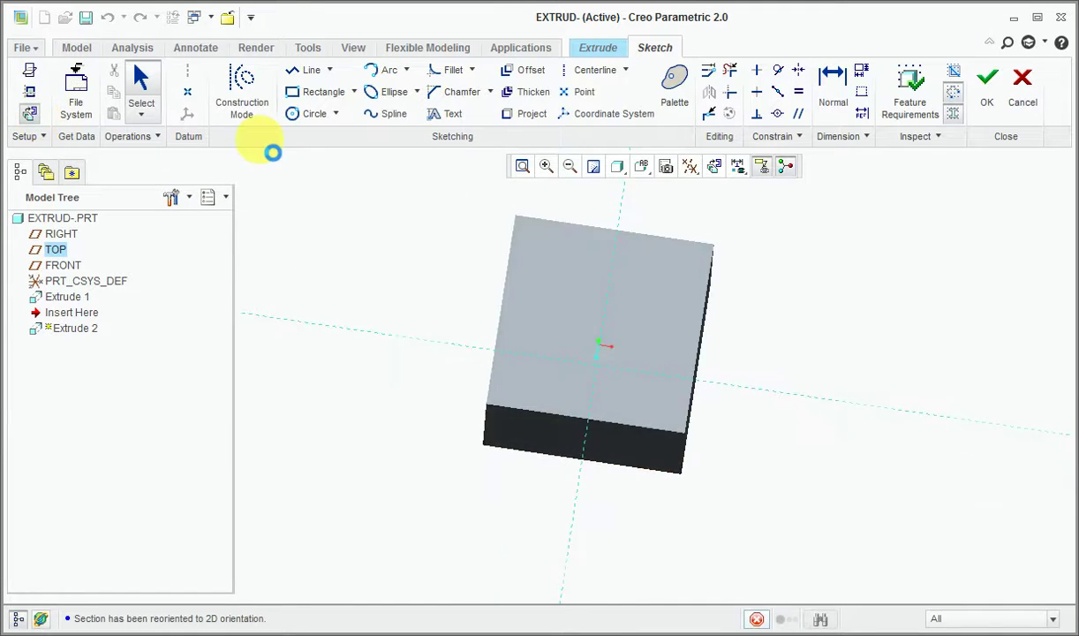
{"action": "left_click", "coordinate": [313, 93]}
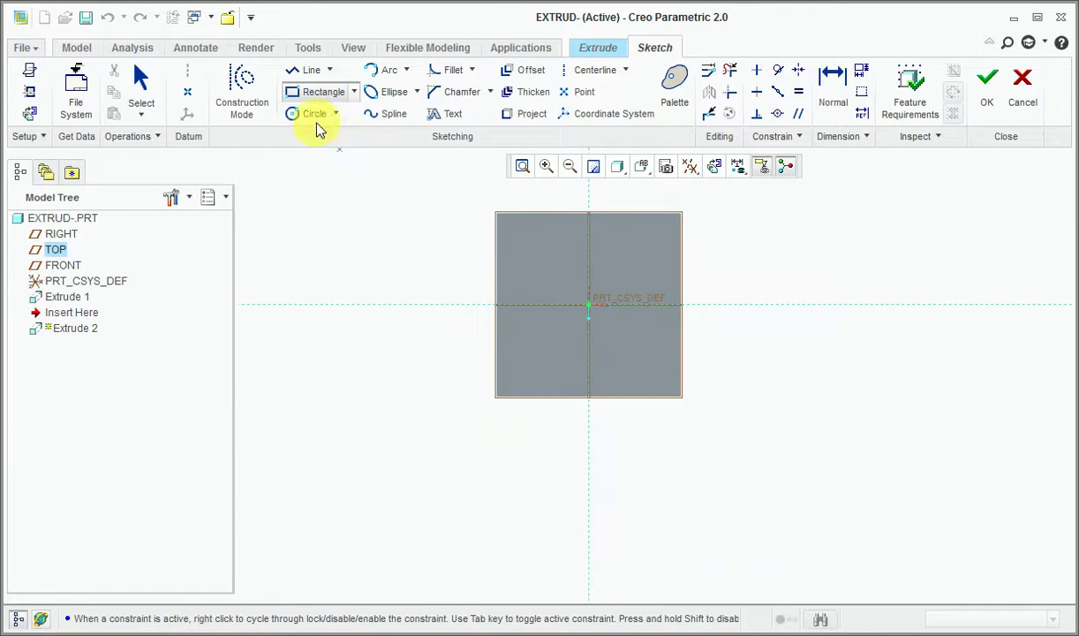
{"action": "left_click", "coordinate": [316, 118]}
{"action": "left_click", "coordinate": [356, 305]}
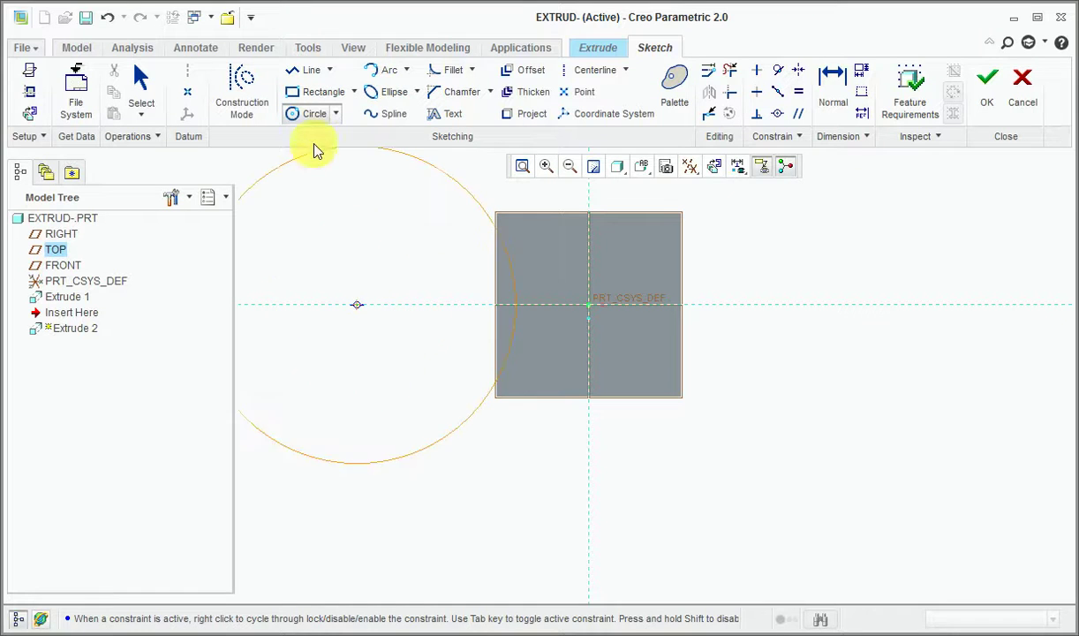
{"action": "left_click", "coordinate": [327, 232]}
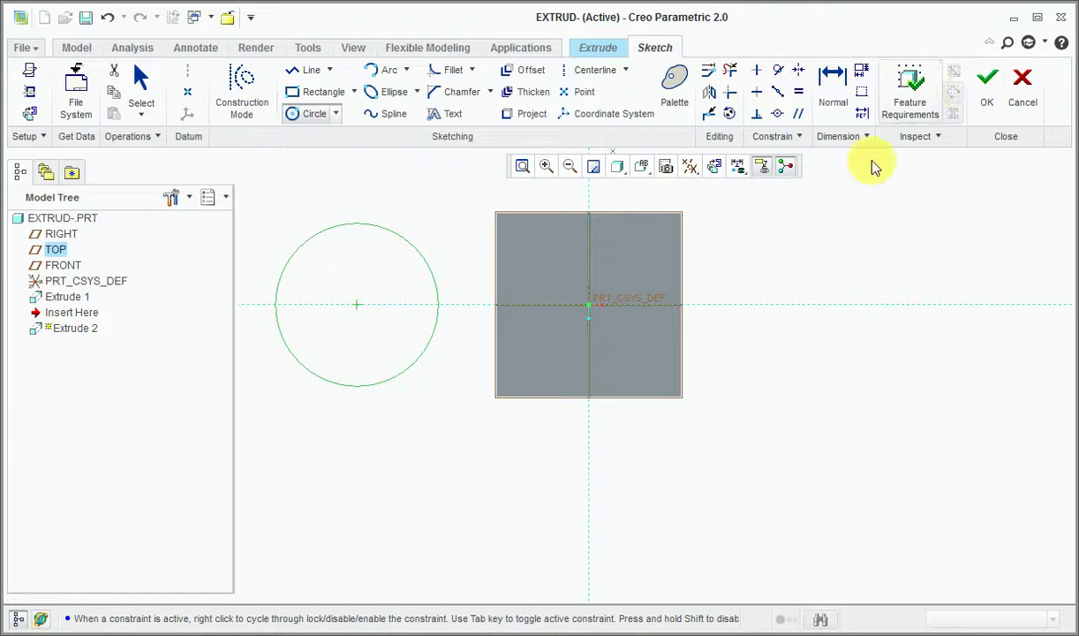
{"action": "left_click", "coordinate": [986, 78]}
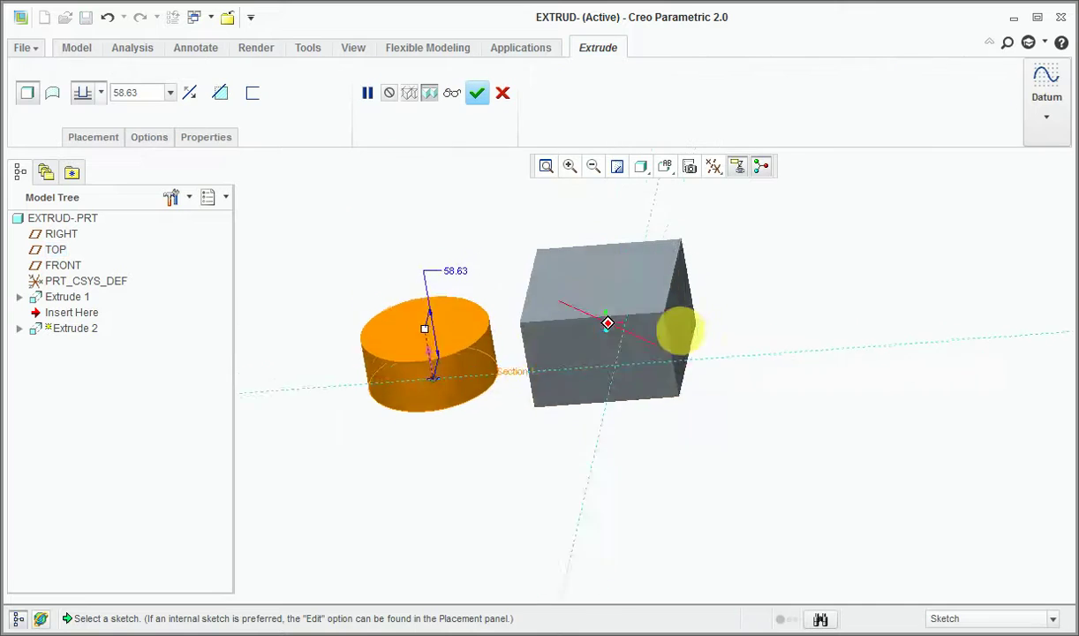
- Set the cylinder extrusion depth to 50
{"action": "left_click", "coordinate": [52, 93]}
{"action": "middle_click_drag", "start_coordinate": [424, 327], "coordinate": [463, 338]}
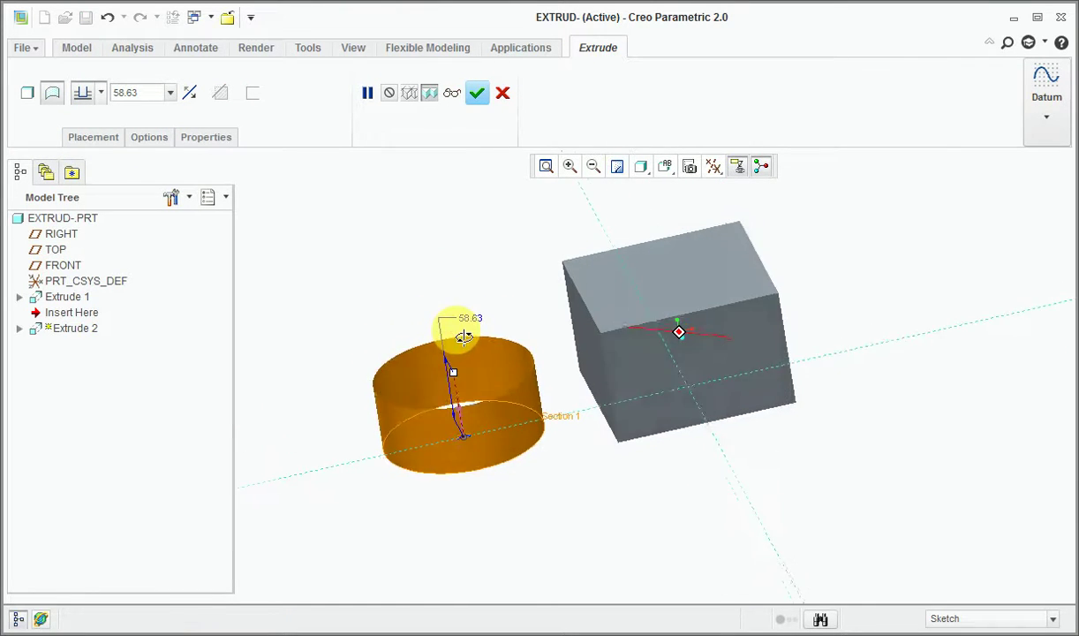
{"action": "scroll", "coordinate": [385, 374], "scroll_direction": "up", "scroll_amount": 5}
{"action": "scroll", "coordinate": [390, 376], "scroll_direction": "down", "scroll_amount": 3}
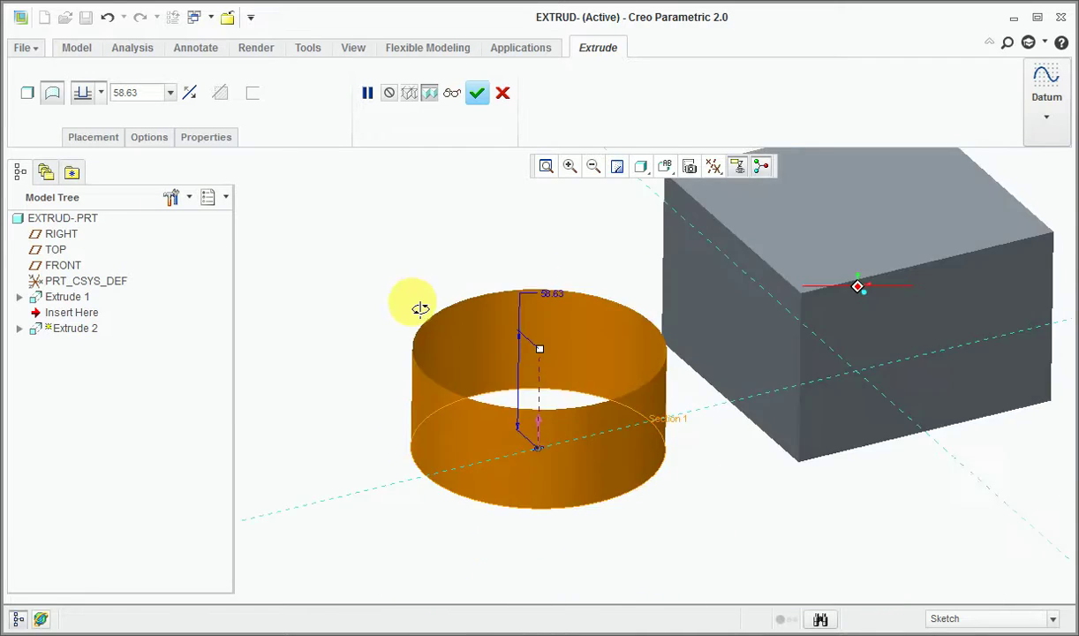
{"action": "mouse_move", "coordinate": [421, 308]}
{"action": "middle_mouse_down"}
{"action": "mouse_move", "coordinate": [400, 261]}
{"action": "mouse_move", "coordinate": [385, 318]}
{"action": "mouse_move", "coordinate": [402, 378]}
{"action": "middle_mouse_up"}
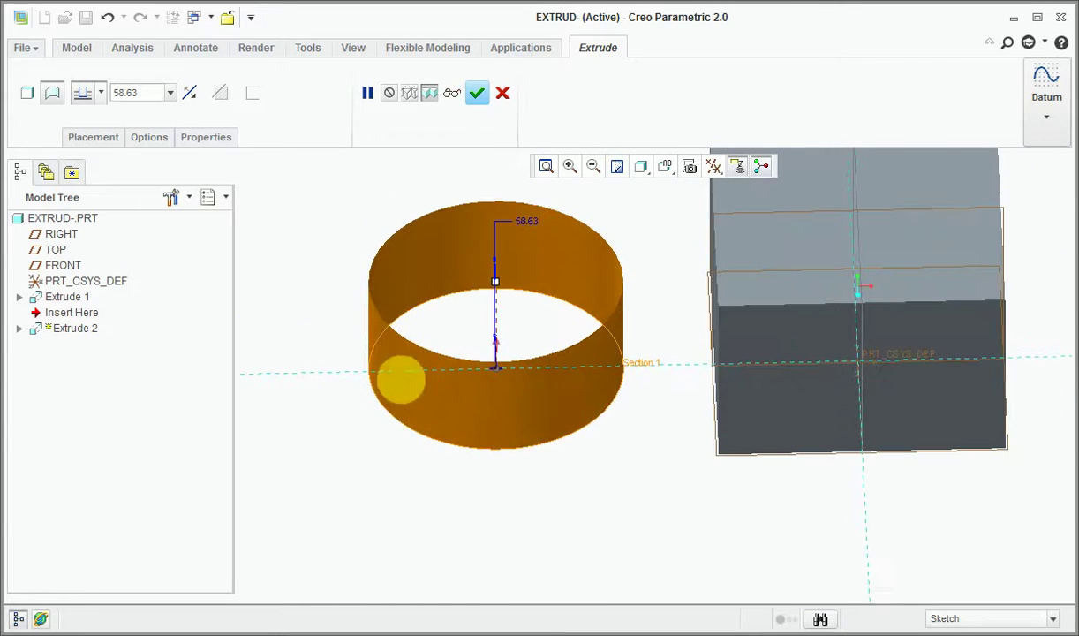
{"action": "scroll", "coordinate": [432, 301], "scroll_direction": "up", "scroll_amount": 2}
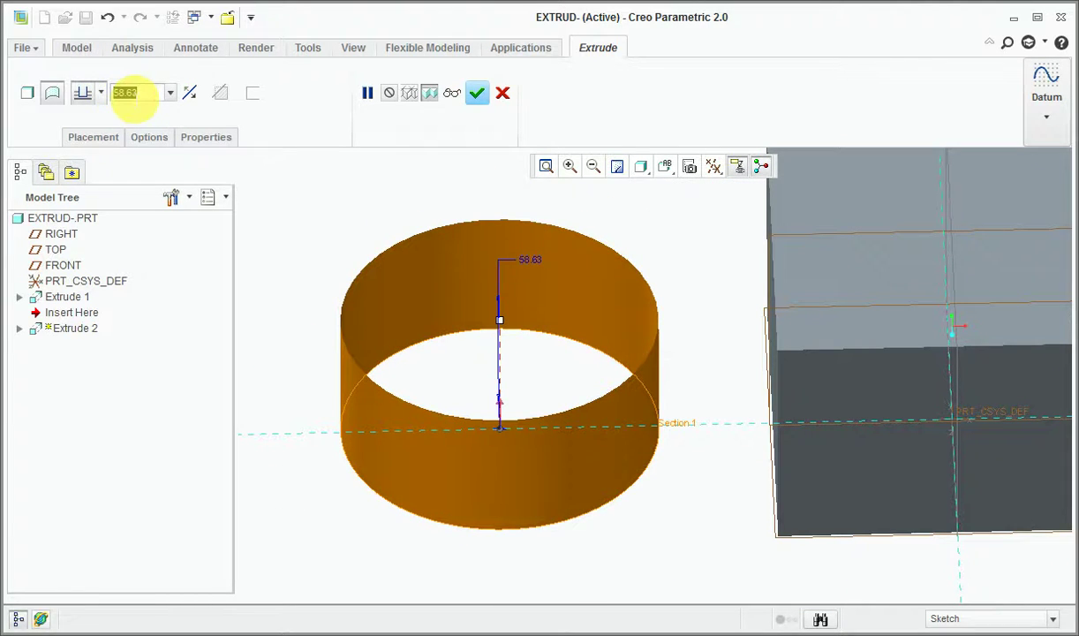
{"action": "type", "text": "50"}
{"action": "key", "text": "Return"}
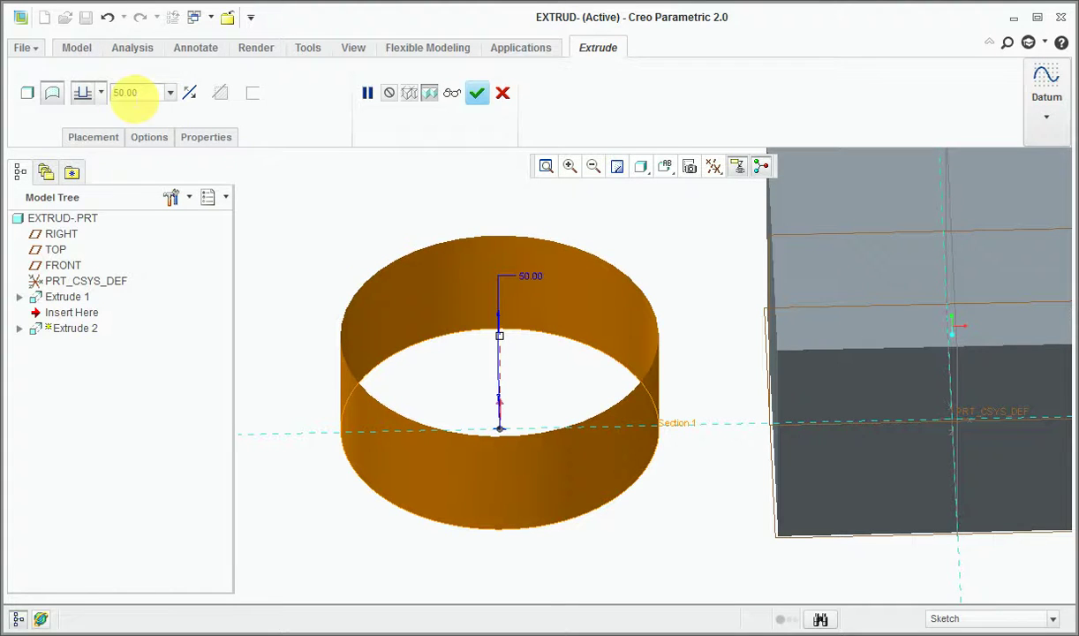
- Try a 15 wall thickness, then finish the cylinder as a solid
{"action": "left_click", "coordinate": [92, 92]}
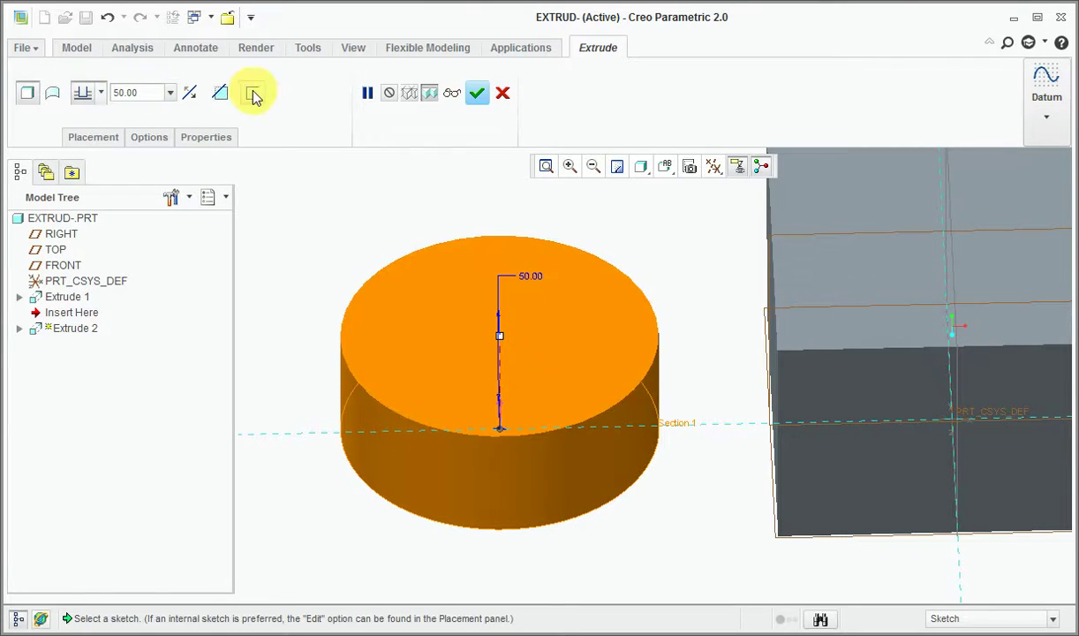
{"action": "left_click", "coordinate": [253, 93]}
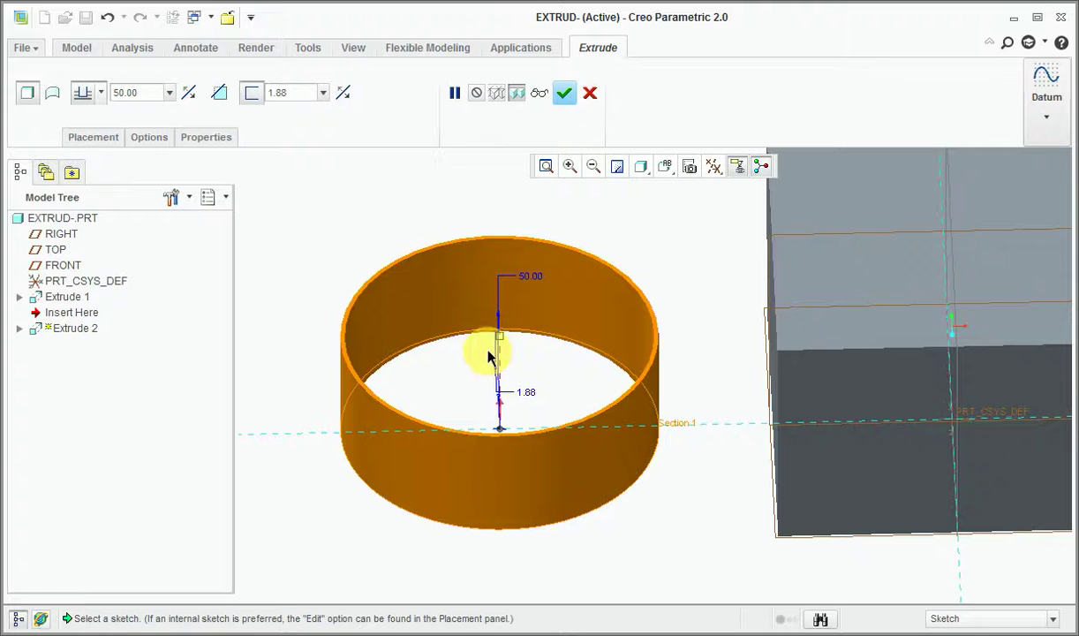
{"action": "type", "text": "15"}
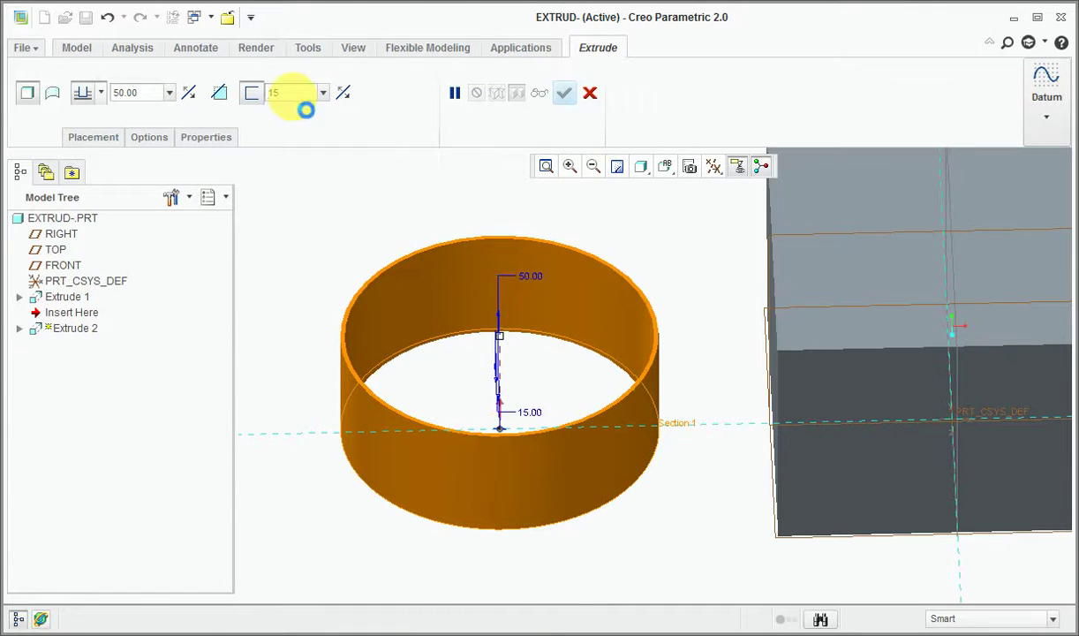
{"action": "key", "text": "Return"}
{"action": "mouse_move", "coordinate": [511, 305]}
{"action": "middle_mouse_down"}
{"action": "mouse_move", "coordinate": [558, 359]}
{"action": "mouse_move", "coordinate": [559, 344]}
{"action": "middle_mouse_up"}
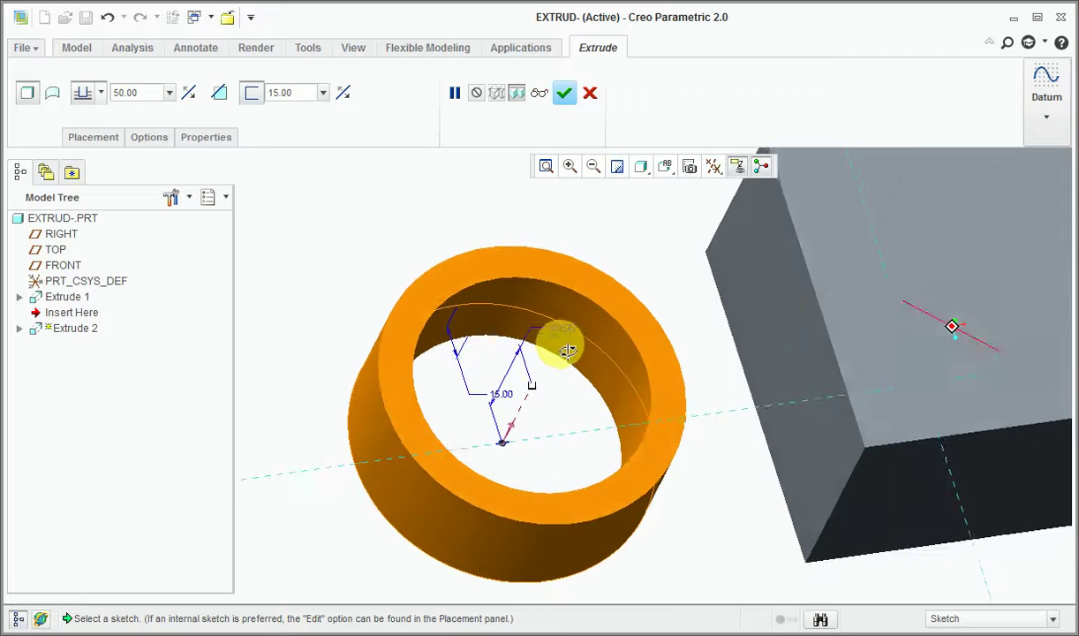
{"action": "left_click", "coordinate": [253, 94]}
{"action": "left_click", "coordinate": [253, 95]}
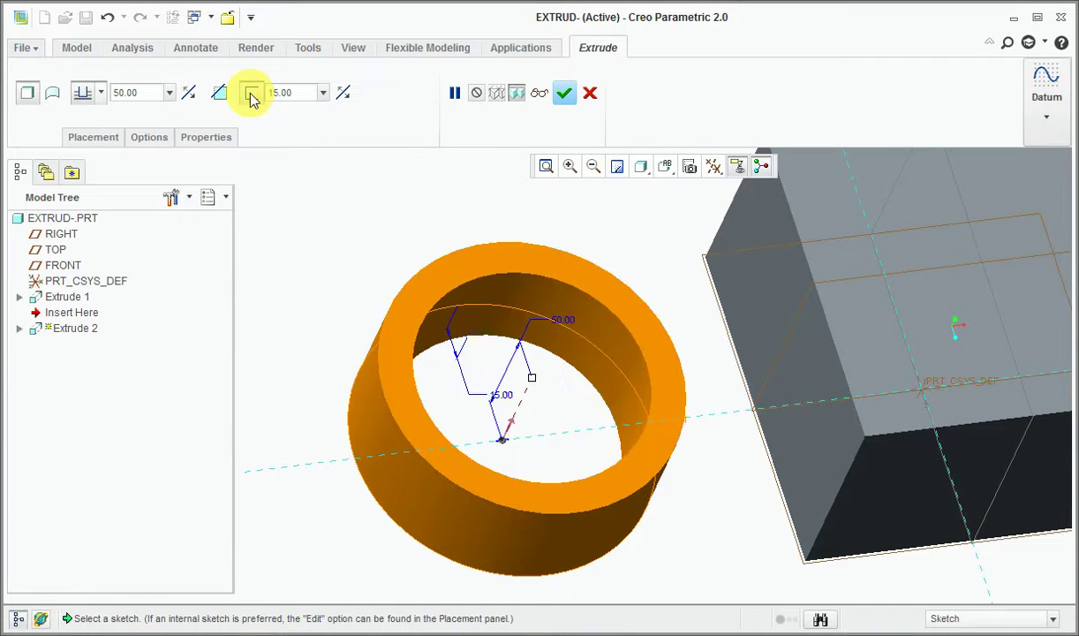
{"action": "left_click", "coordinate": [251, 92]}
{"action": "middle_click_drag", "start_coordinate": [619, 428], "coordinate": [619, 411]}
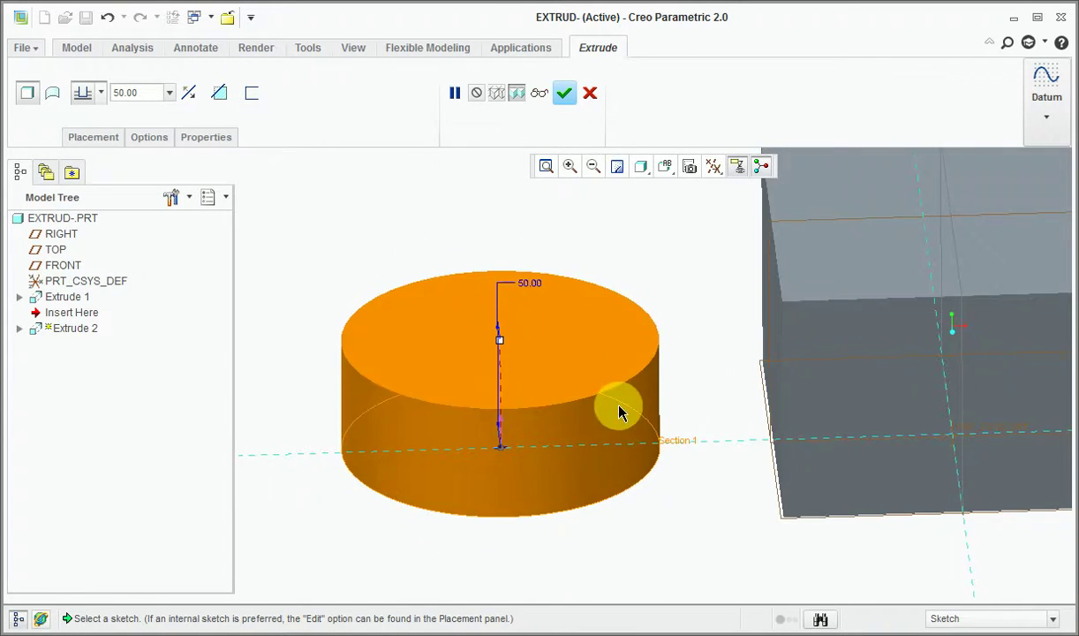
{"action": "middle_click", "coordinate": [648, 289]}
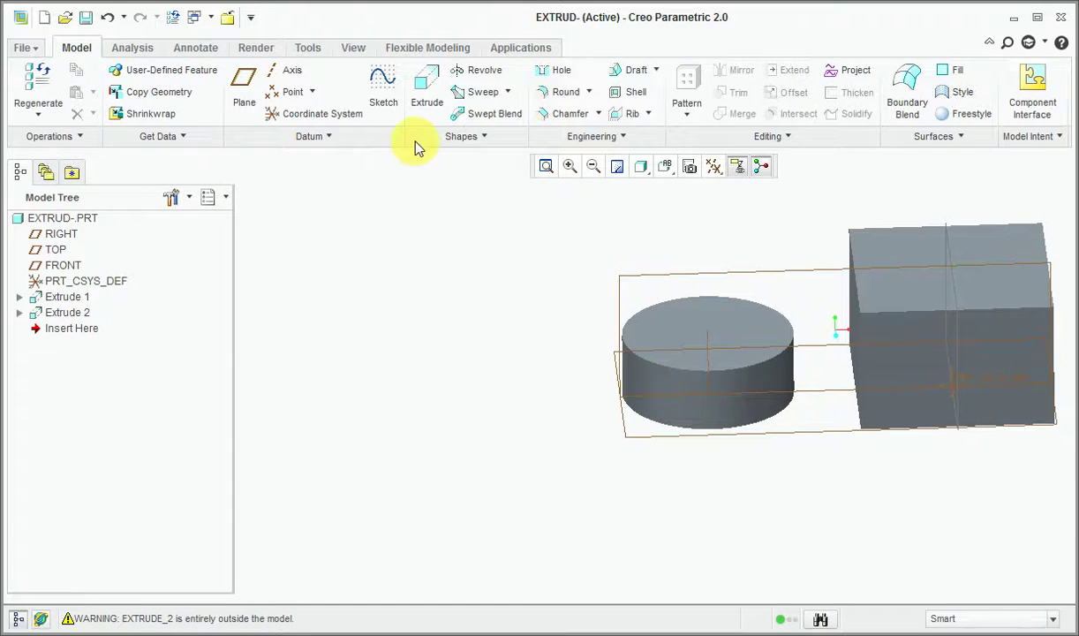
- Orbit and zoom to view the solid cylinder beside the block
{"action": "mouse_move", "coordinate": [369, 265]}
{"action": "middle_mouse_down"}
{"action": "mouse_move", "coordinate": [432, 335]}
{"action": "mouse_move", "coordinate": [406, 283]}
{"action": "middle_mouse_up"}
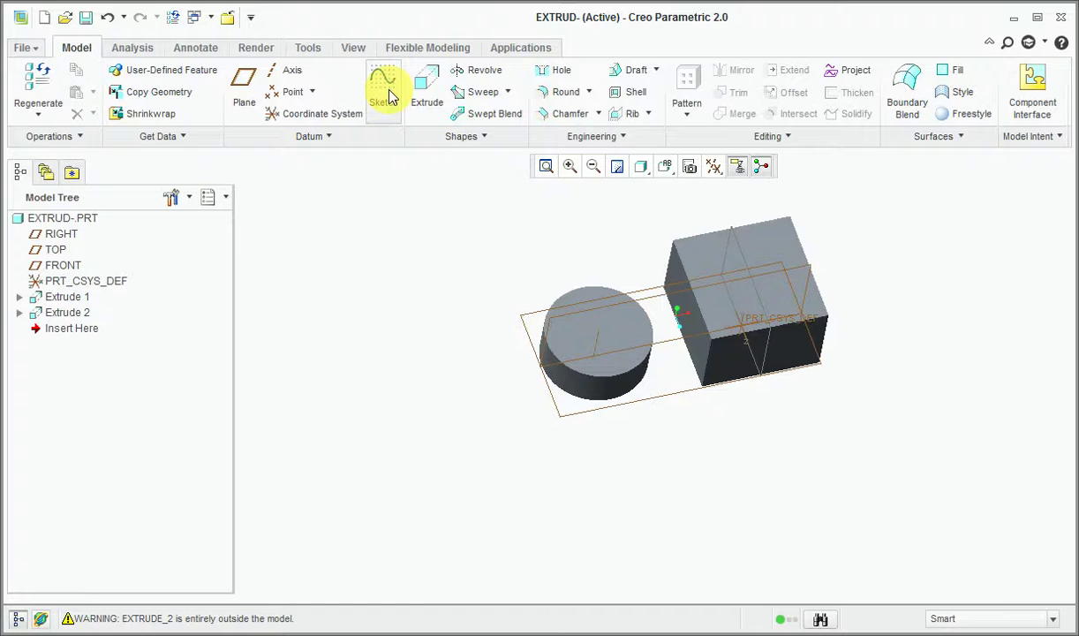
{"action": "scroll", "coordinate": [665, 482], "scroll_direction": "down", "scroll_amount": 3}
{"action": "scroll", "coordinate": [616, 356], "scroll_direction": "up", "scroll_amount": 3}
{"action": "scroll", "coordinate": [656, 386], "scroll_direction": "down", "scroll_amount": 2}
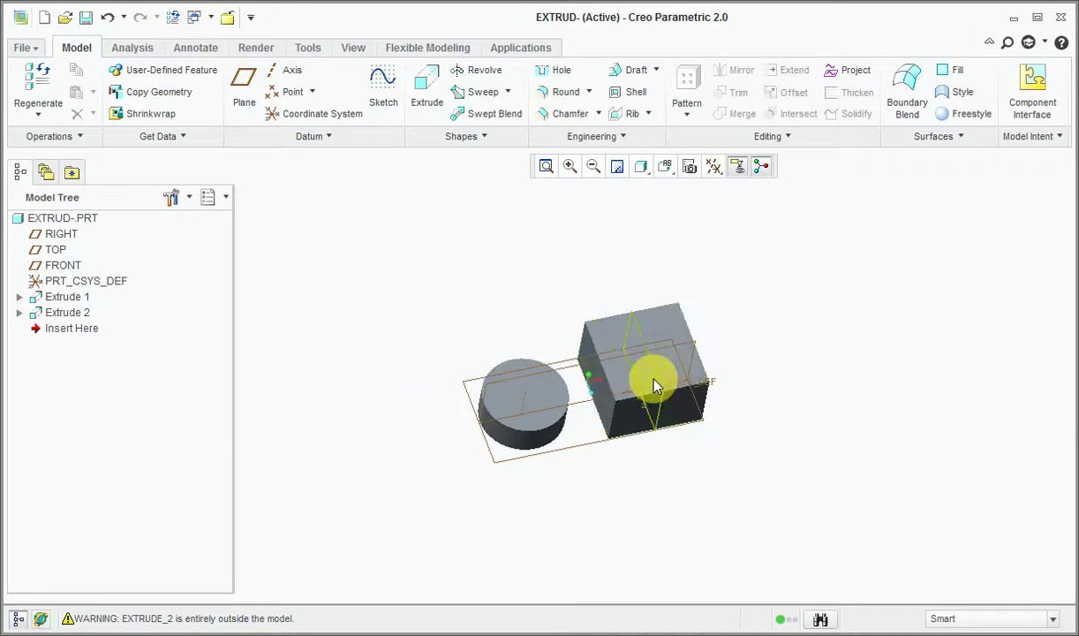
{"action": "scroll", "coordinate": [655, 385], "scroll_direction": "up", "scroll_amount": 2}
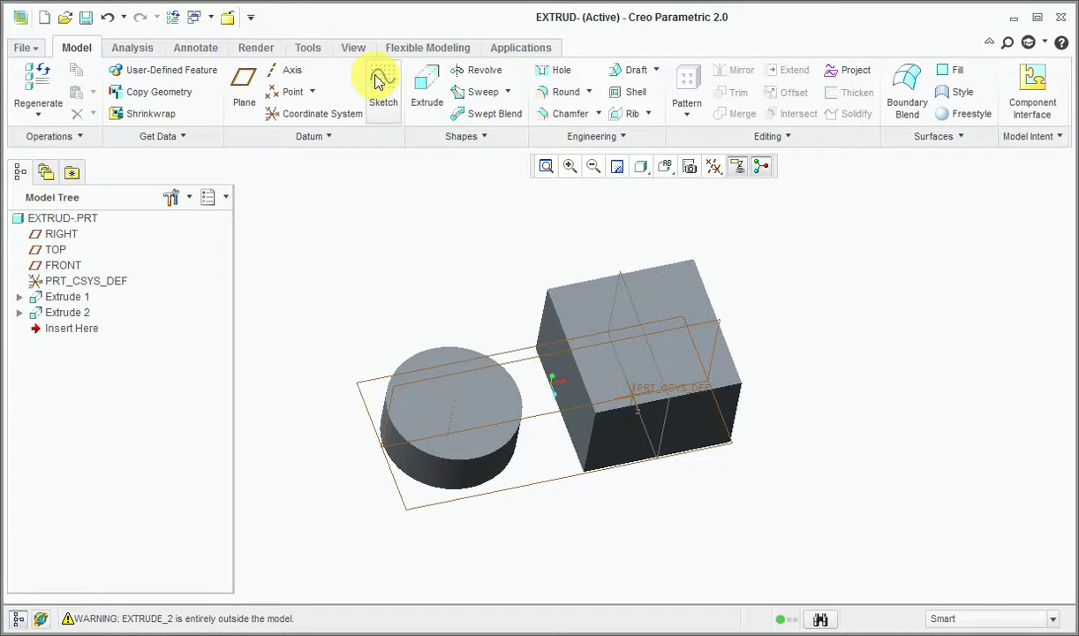
- Start a new extrusion with its sketch on the TOP plane
{"action": "left_click", "coordinate": [427, 83]}
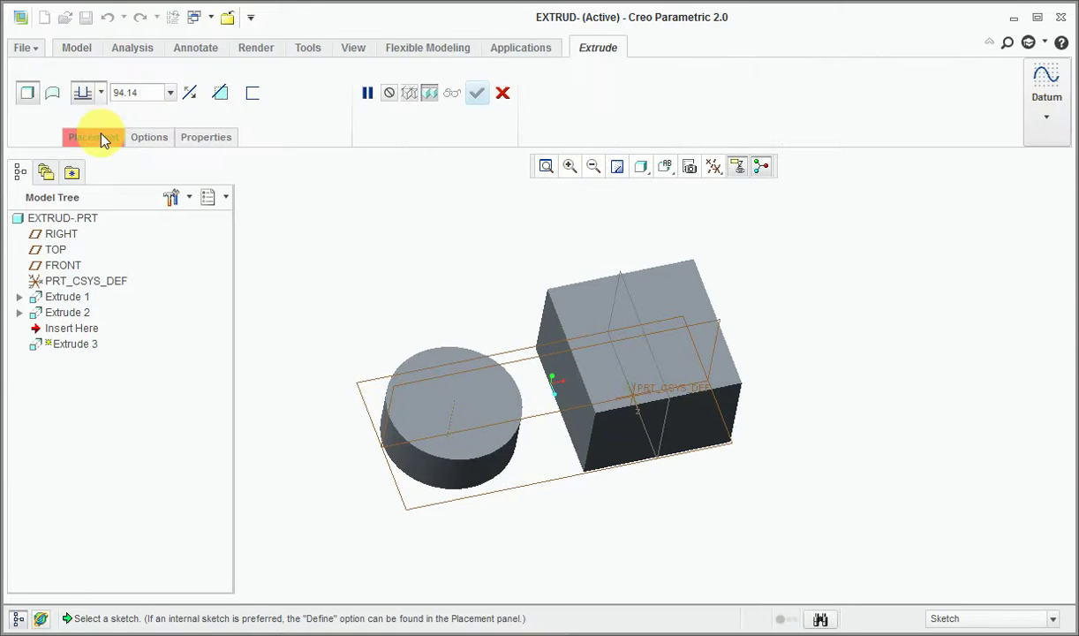
{"action": "left_click", "coordinate": [97, 137]}
{"action": "left_click", "coordinate": [237, 200]}
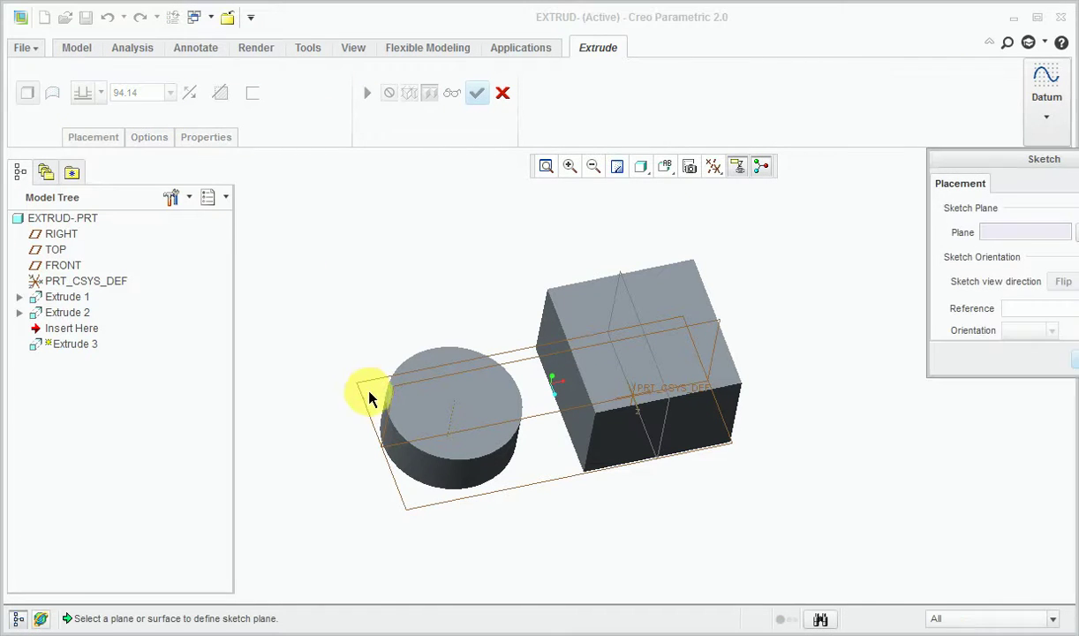
{"action": "left_click", "coordinate": [381, 366]}
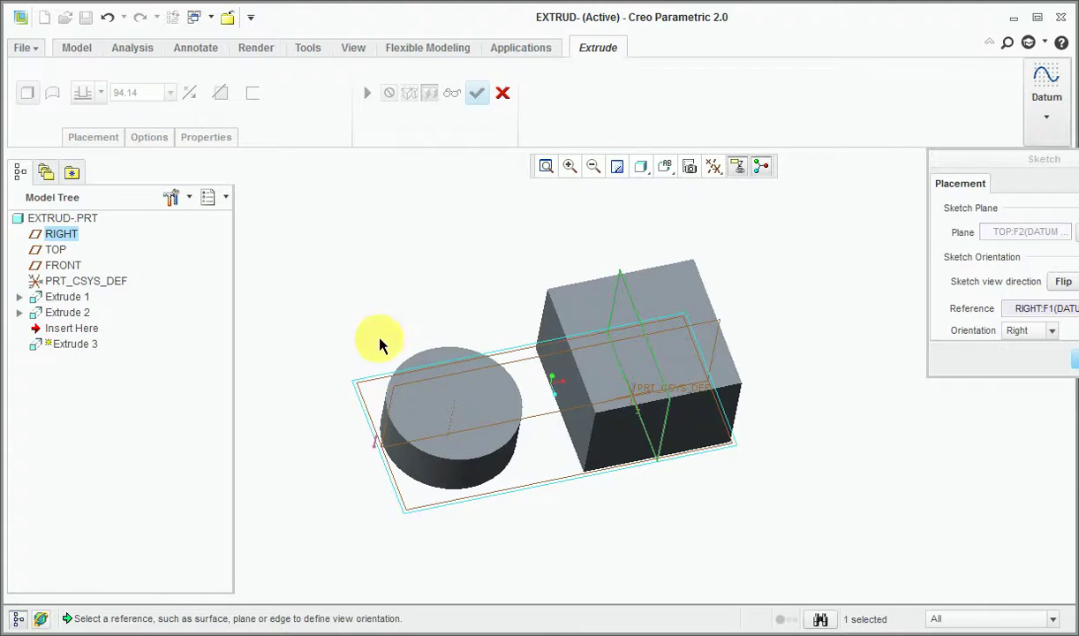
{"action": "left_click", "coordinate": [1073, 358]}
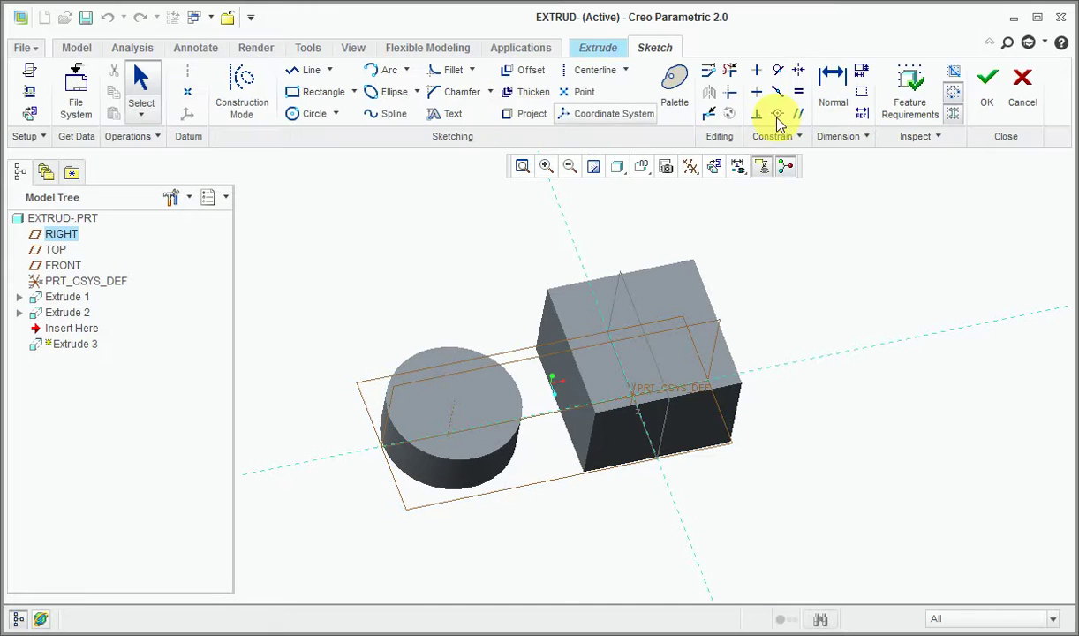
- Add the text 'hamid' above the cylinder and block, deleting the mistaken 'fg' text
{"action": "left_click", "coordinate": [452, 113]}
{"action": "left_click", "coordinate": [330, 309]}
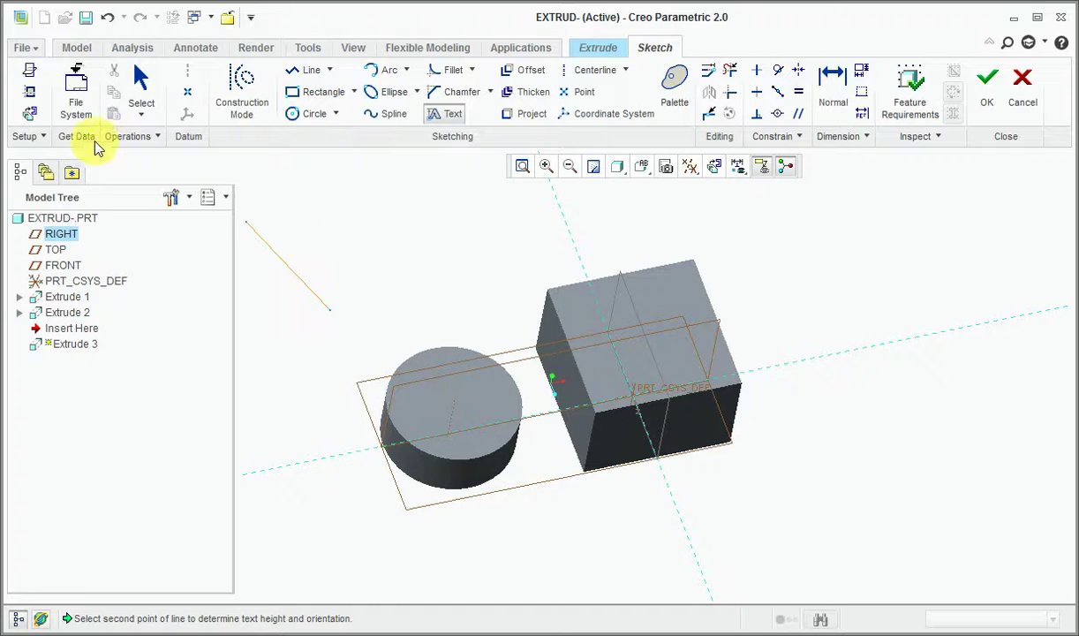
{"action": "left_click", "coordinate": [30, 113]}
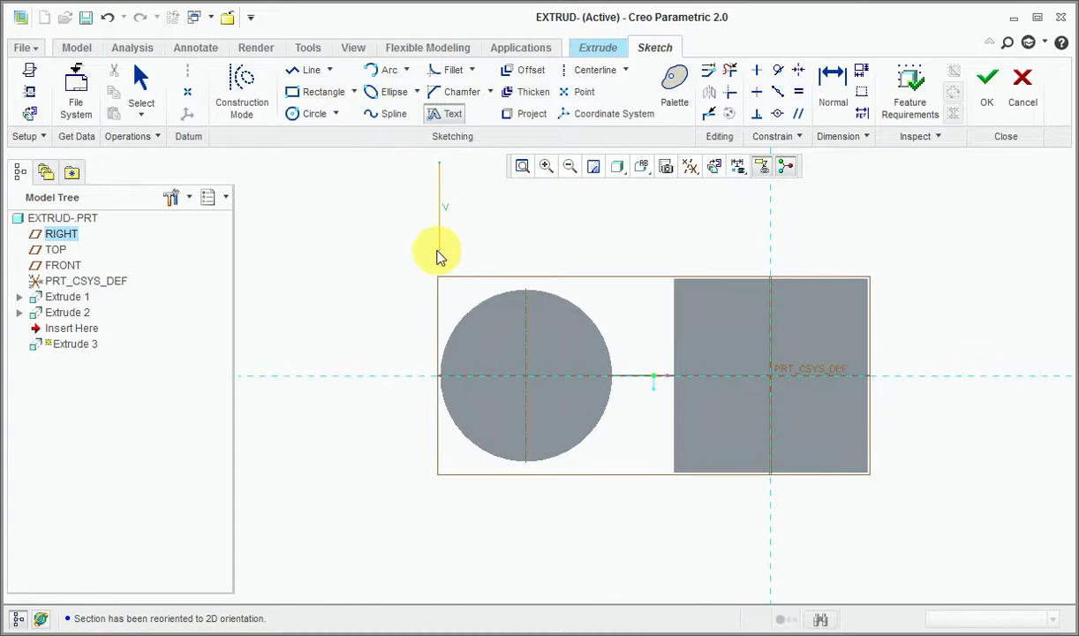
{"action": "left_click", "coordinate": [532, 255]}
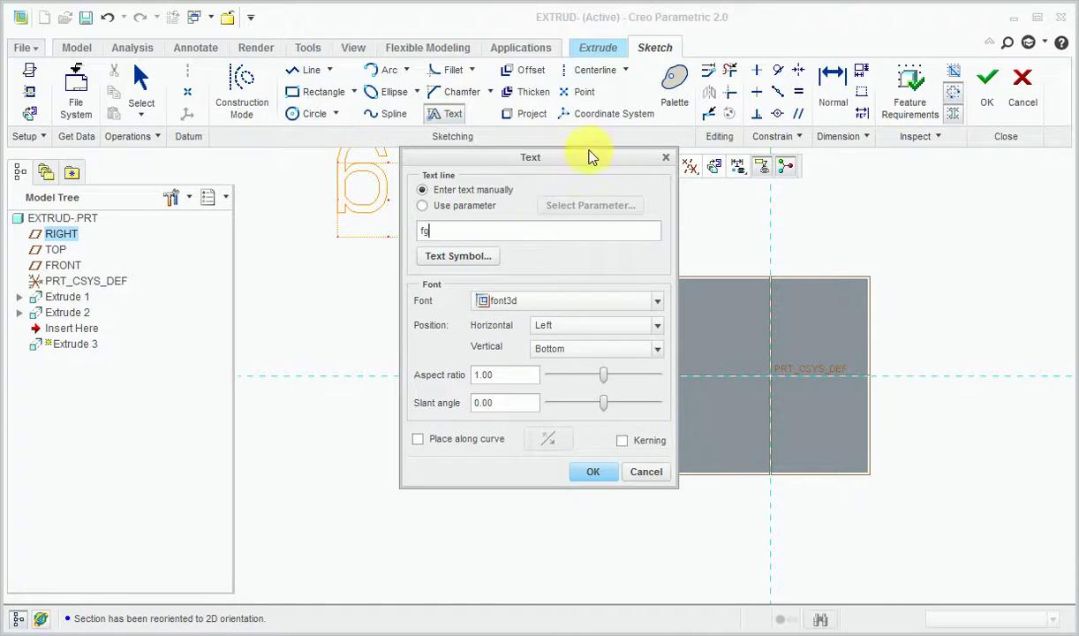
{"action": "left_click", "coordinate": [667, 159]}
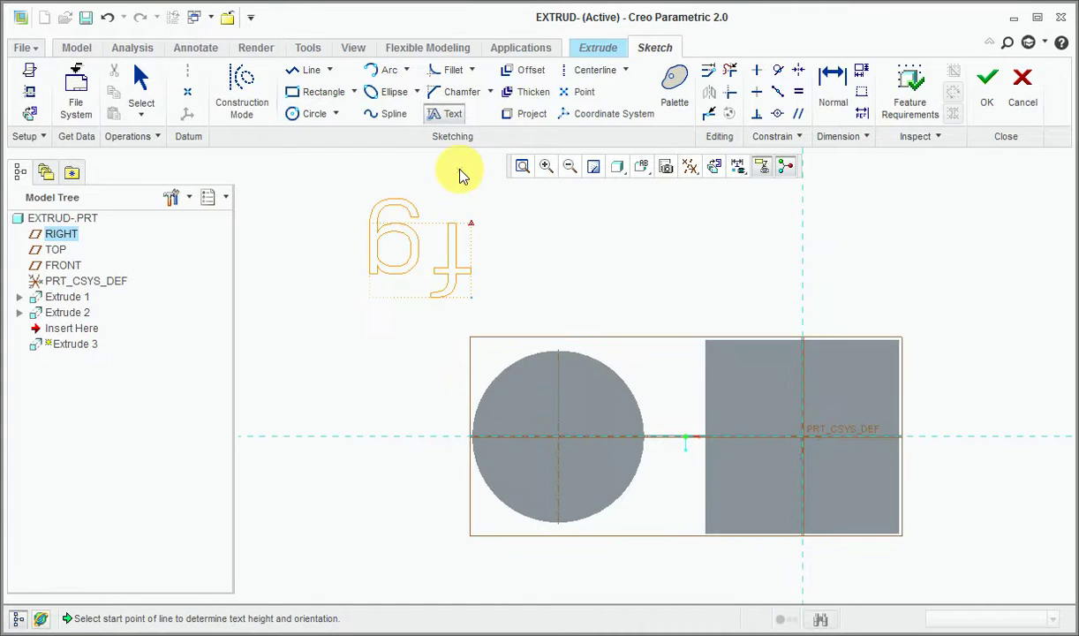
{"action": "left_click", "coordinate": [450, 225]}
{"action": "key", "text": "Delete"}
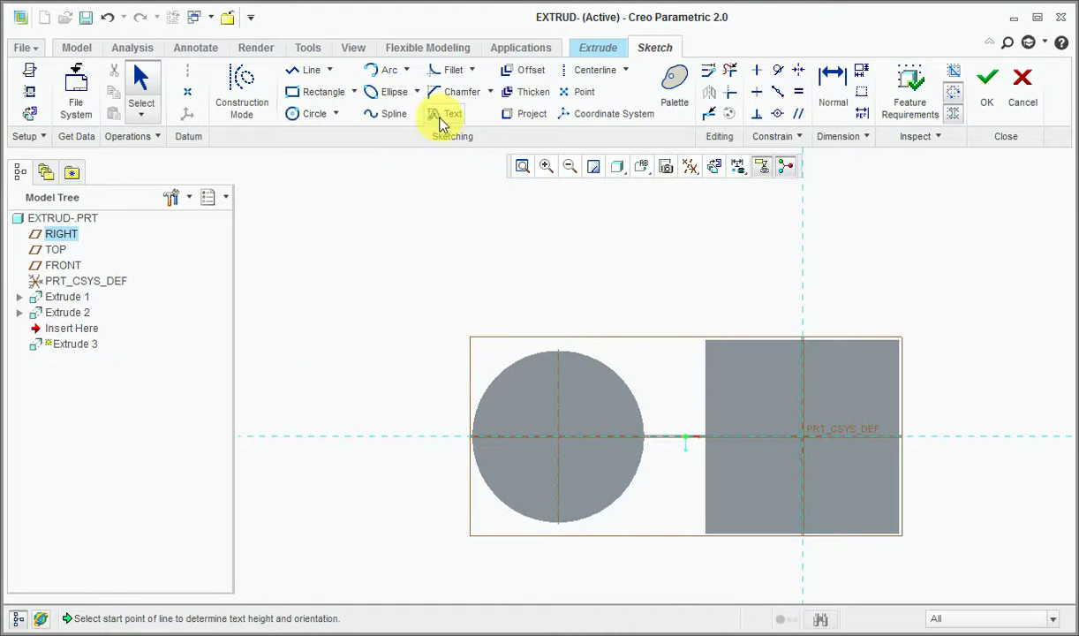
{"action": "left_click", "coordinate": [433, 322]}
{"action": "left_click", "coordinate": [451, 234]}
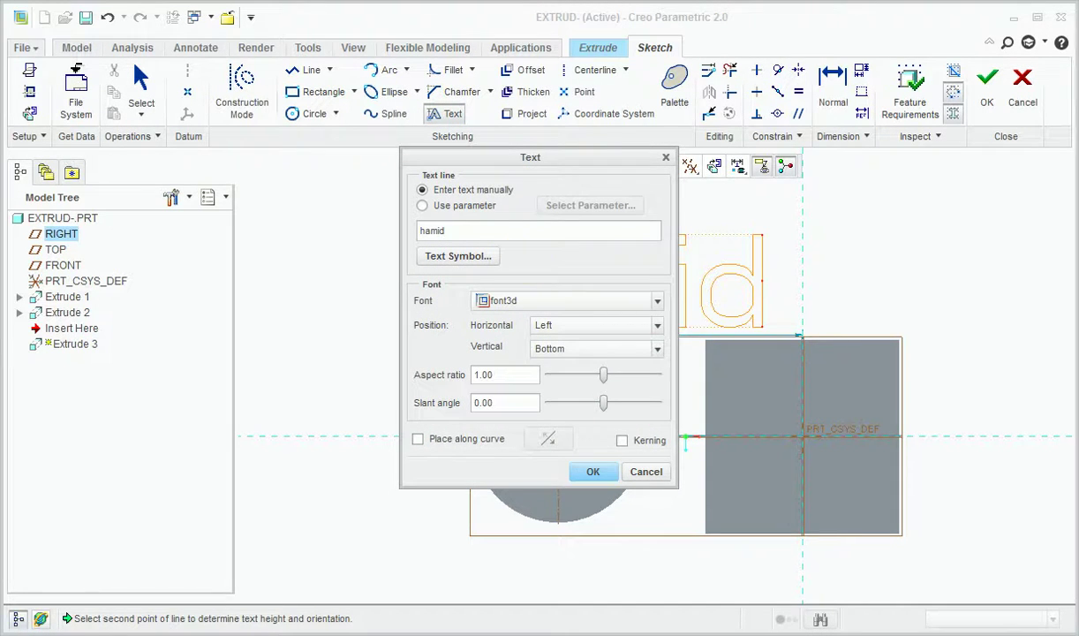
{"action": "left_click", "coordinate": [583, 474]}
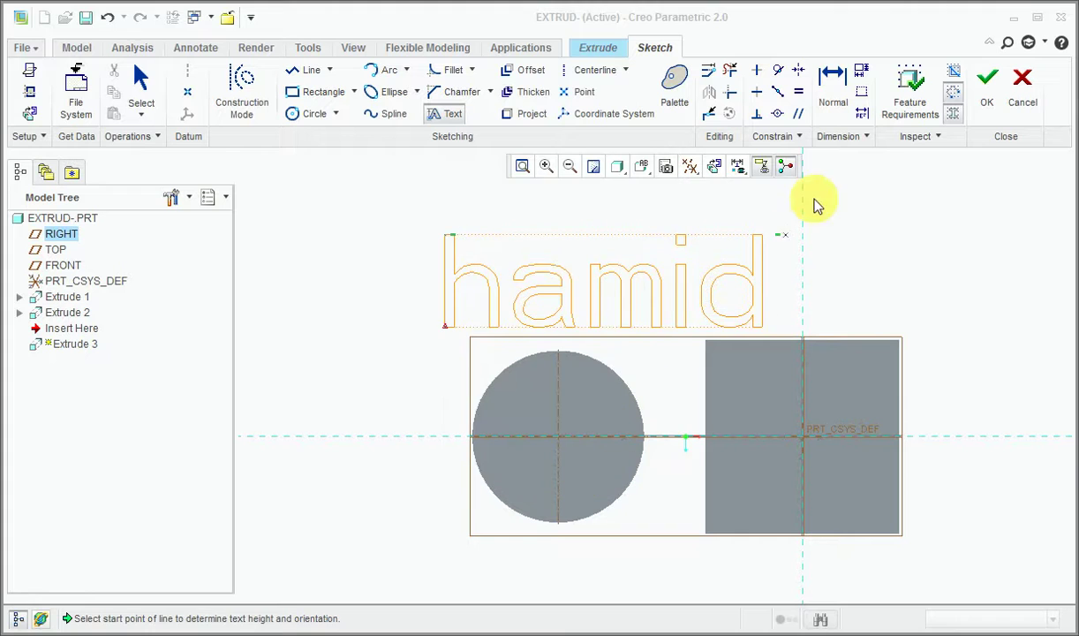
- Extrude the hamid text 17.30 deep into solid letters
{"action": "left_click", "coordinate": [985, 84]}
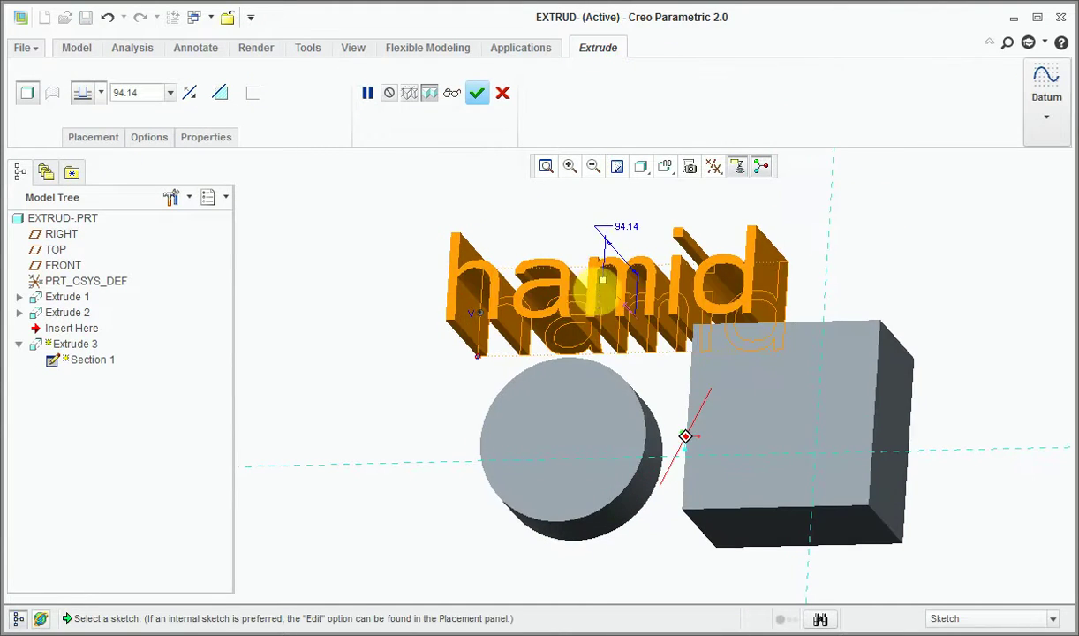
{"action": "left_click_drag", "start_coordinate": [606, 284], "coordinate": [640, 320]}
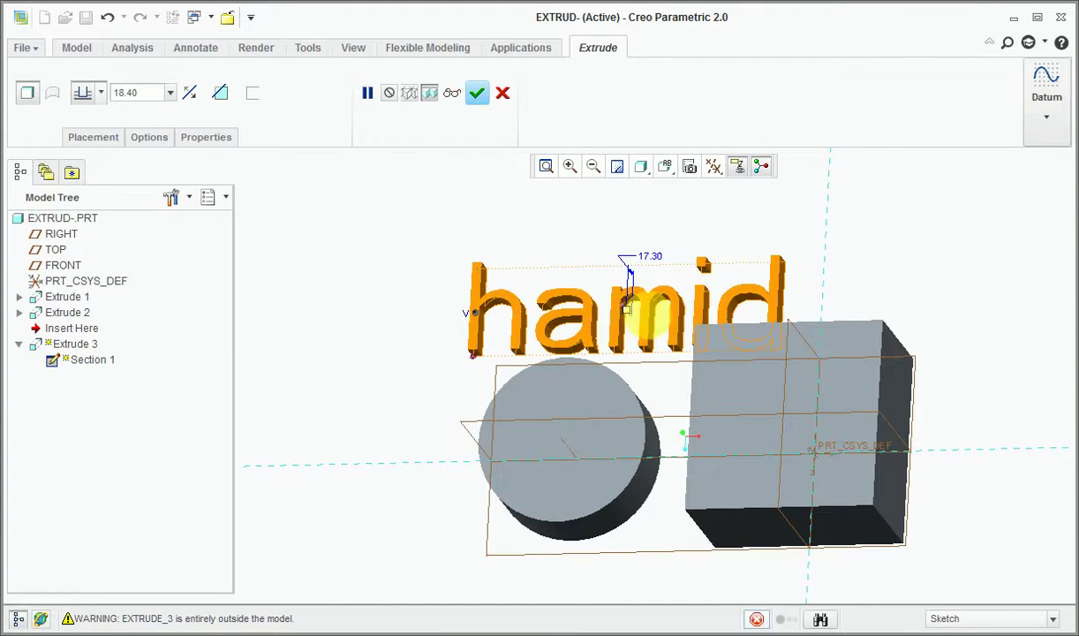
{"action": "mouse_move", "coordinate": [654, 322]}
{"action": "middle_mouse_down"}
{"action": "mouse_move", "coordinate": [623, 348]}
{"action": "mouse_move", "coordinate": [643, 433]}
{"action": "mouse_move", "coordinate": [631, 424]}
{"action": "mouse_move", "coordinate": [642, 386]}
{"action": "mouse_move", "coordinate": [598, 393]}
{"action": "mouse_move", "coordinate": [622, 403]}
{"action": "mouse_move", "coordinate": [615, 373]}
{"action": "mouse_move", "coordinate": [674, 389]}
{"action": "mouse_move", "coordinate": [631, 381]}
{"action": "mouse_move", "coordinate": [660, 397]}
{"action": "middle_mouse_up"}
{"action": "middle_click", "coordinate": [623, 349]}
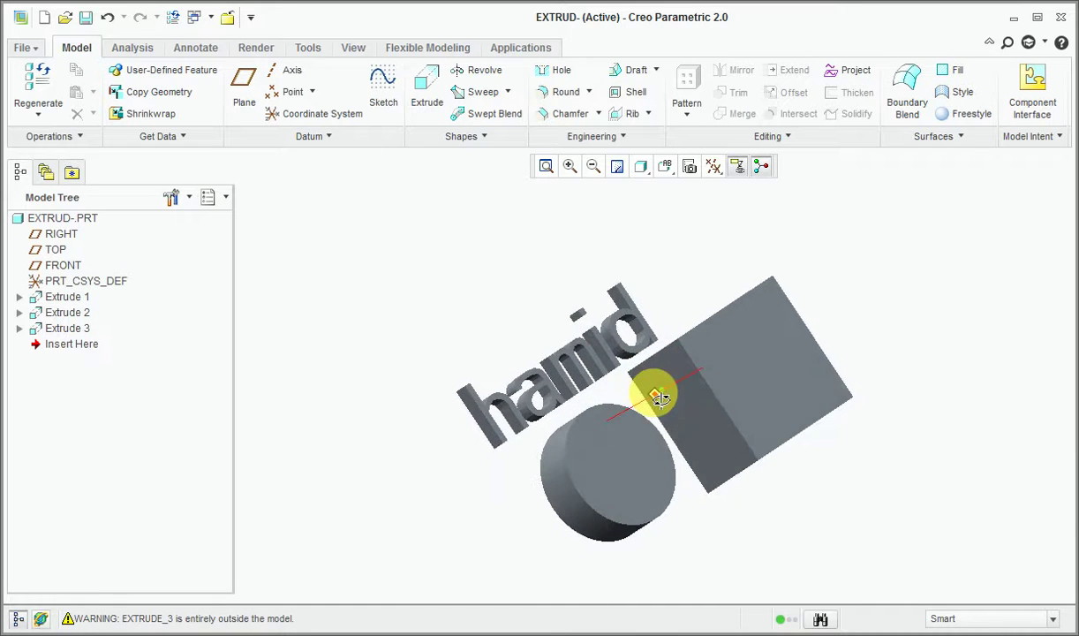
- Orbit the model and drag Insert Here back up the model tree
{"action": "mouse_move", "coordinate": [441, 241]}
{"action": "middle_mouse_down"}
{"action": "mouse_move", "coordinate": [398, 265]}
{"action": "mouse_move", "coordinate": [441, 289]}
{"action": "mouse_move", "coordinate": [425, 270]}
{"action": "mouse_move", "coordinate": [586, 298]}
{"action": "mouse_move", "coordinate": [550, 313]}
{"action": "middle_mouse_up"}
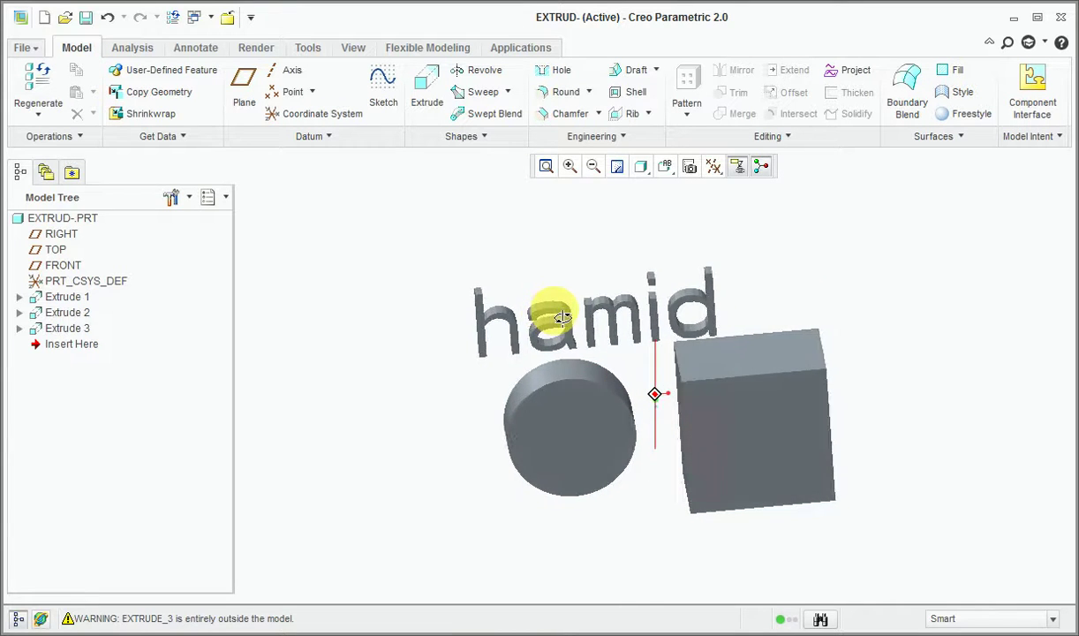
{"action": "mouse_move", "coordinate": [421, 343]}
{"action": "middle_mouse_down"}
{"action": "mouse_move", "coordinate": [440, 258]}
{"action": "mouse_move", "coordinate": [639, 390]}
{"action": "mouse_move", "coordinate": [543, 378]}
{"action": "middle_mouse_up"}
{"action": "scroll", "coordinate": [543, 378], "scroll_direction": "up", "scroll_amount": 2}
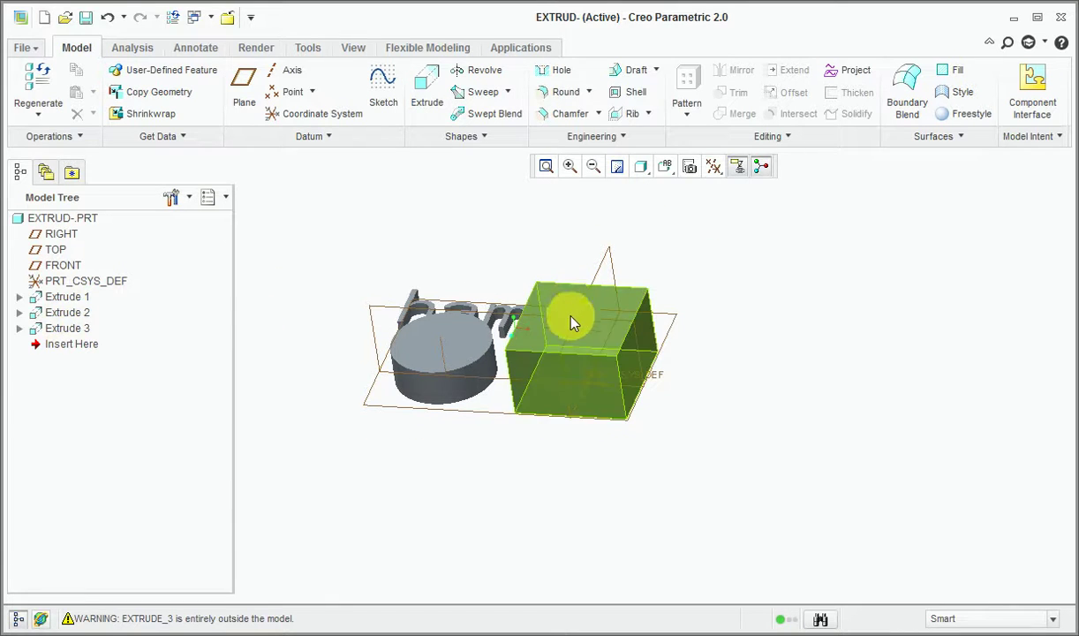
{"action": "mouse_move", "coordinate": [77, 346]}
{"action": "left_mouse_down"}
{"action": "mouse_move", "coordinate": [107, 318]}
{"action": "mouse_move", "coordinate": [103, 293]}
{"action": "left_mouse_up"}
- Sketch the text 'HAMID' on the RIGHT plane
{"action": "left_click", "coordinate": [384, 81]}
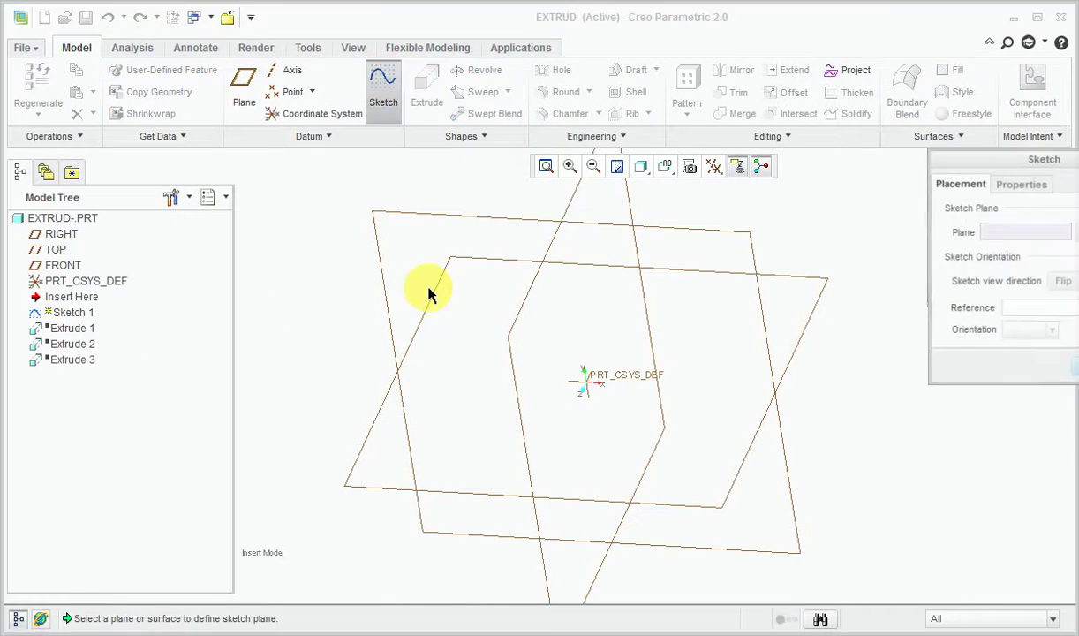
{"action": "left_click", "coordinate": [446, 277]}
{"action": "middle_click", "coordinate": [472, 282]}
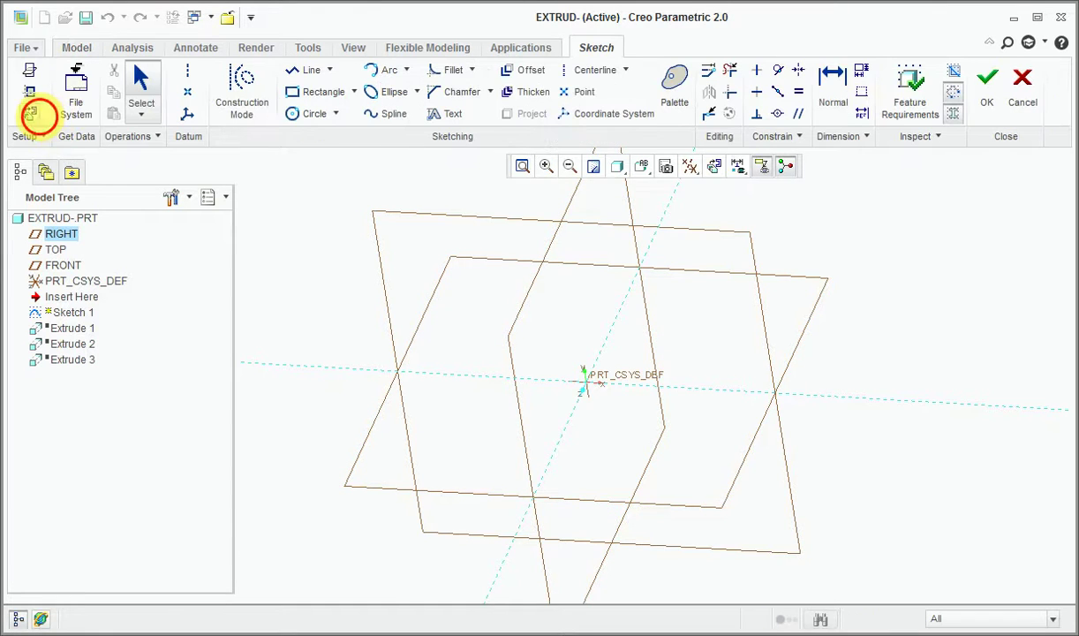
{"action": "left_click", "coordinate": [437, 119]}
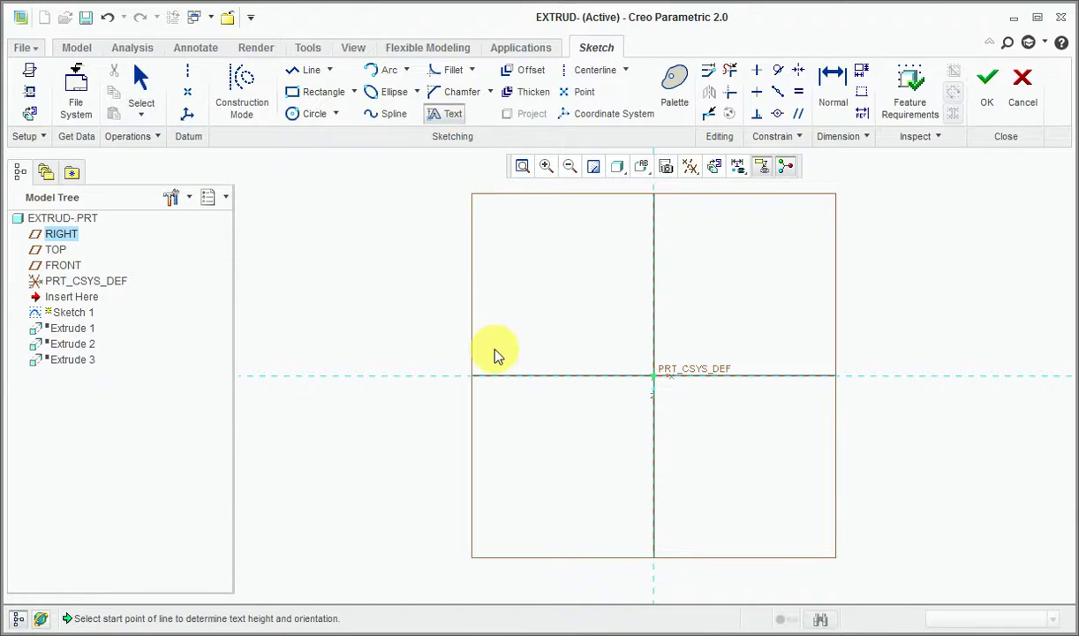
{"action": "left_click", "coordinate": [505, 375]}
{"action": "left_click", "coordinate": [509, 269]}
{"action": "type", "text": "Hamid"}
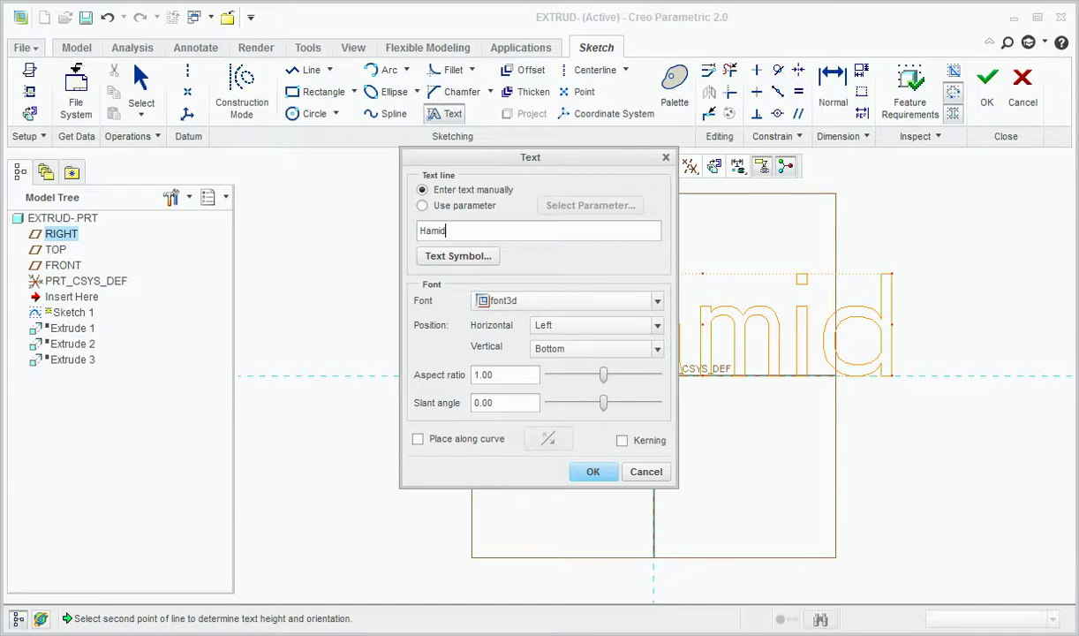
{"action": "double_click", "coordinate": [495, 227]}
{"action": "type", "text": "HA"}
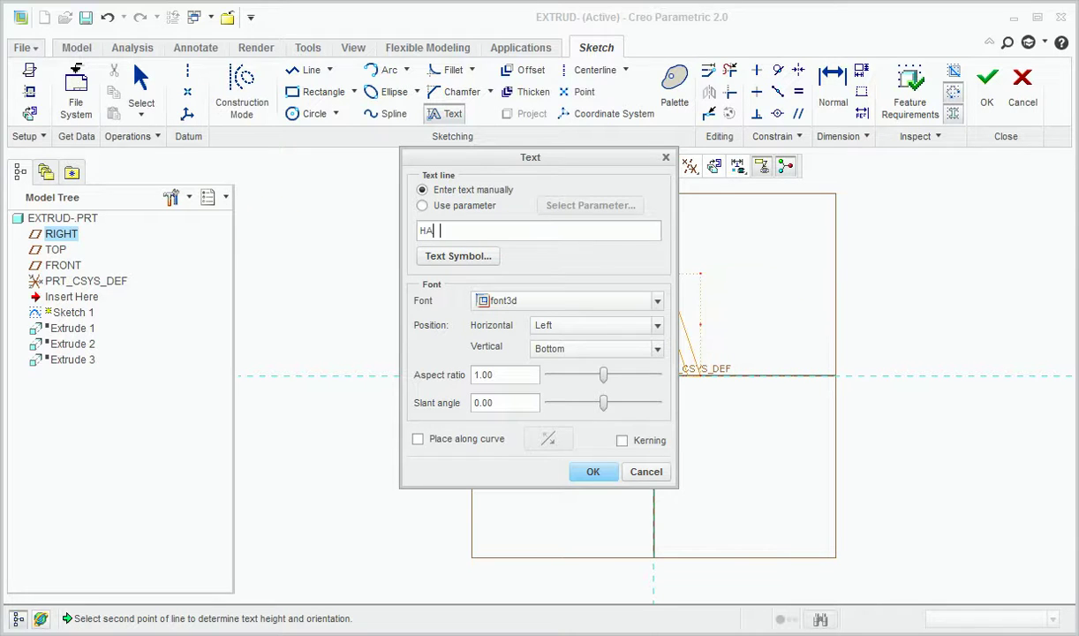
{"action": "type", "text": "MID"}
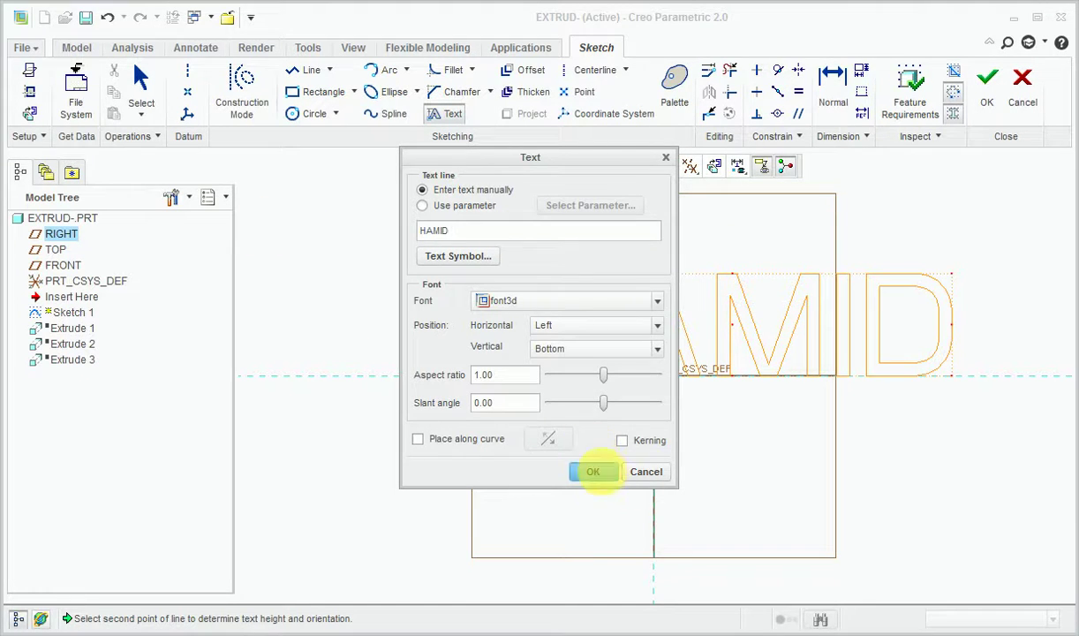
{"action": "left_click", "coordinate": [593, 471]}
{"action": "key", "text": "ctrl+d"}
{"action": "left_click", "coordinate": [987, 80]}
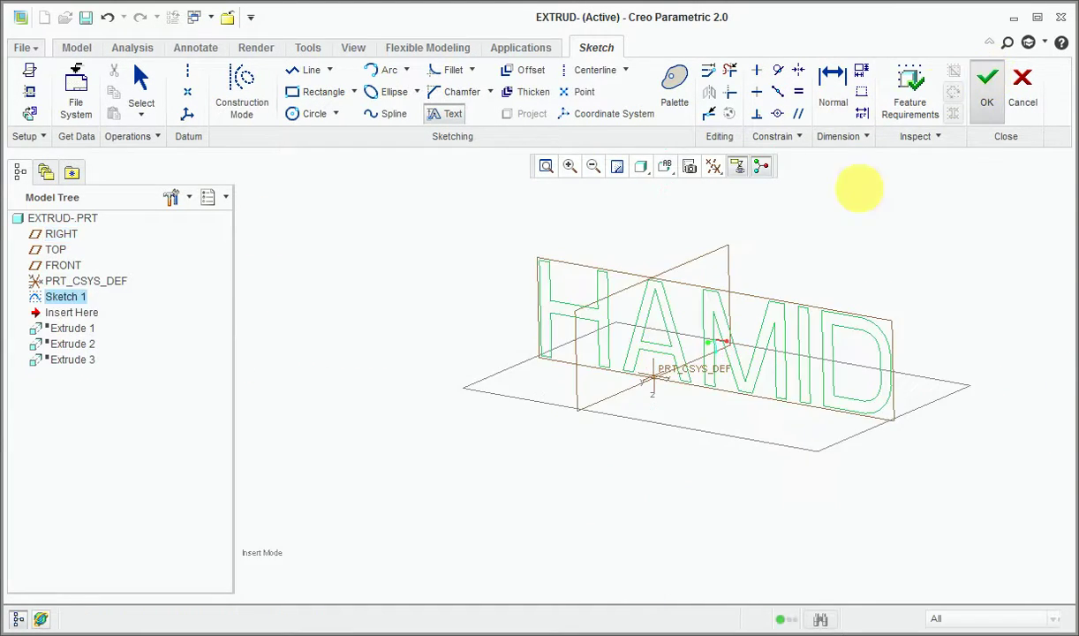
- Extrude the HAMID sketch 225.90 deep
{"action": "left_click", "coordinate": [423, 103]}
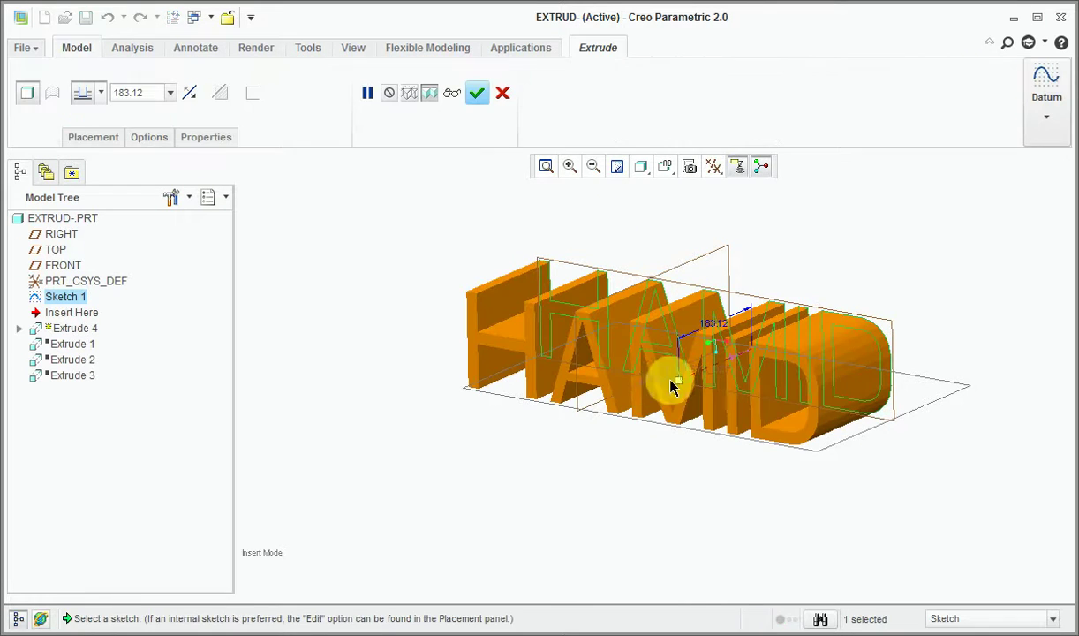
{"action": "left_click_drag", "start_coordinate": [678, 380], "coordinate": [671, 395]}
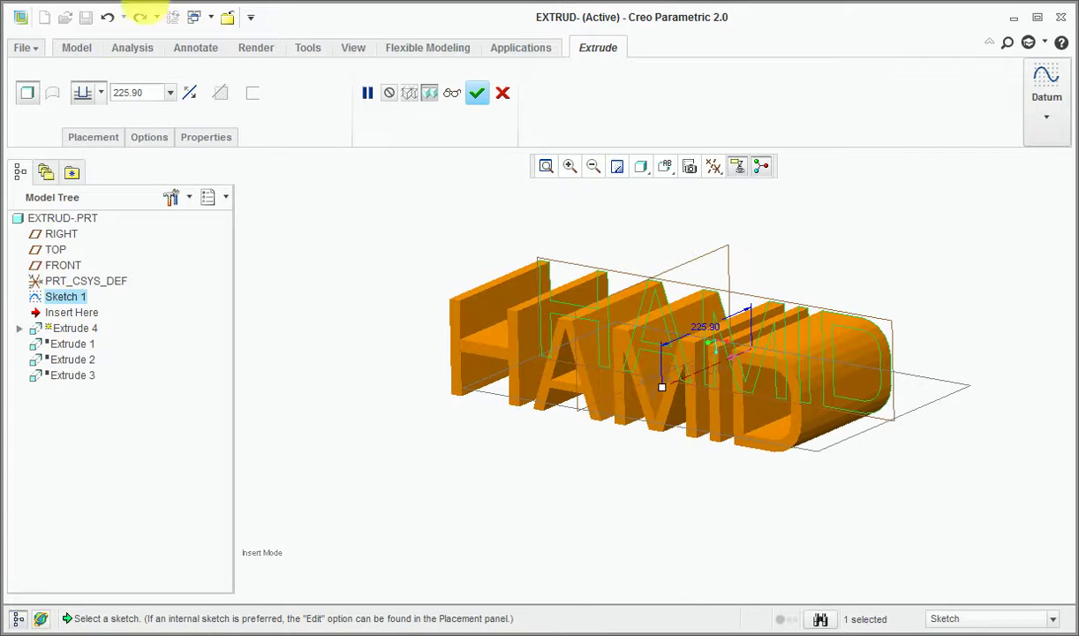
{"action": "middle_click", "coordinate": [421, 232]}
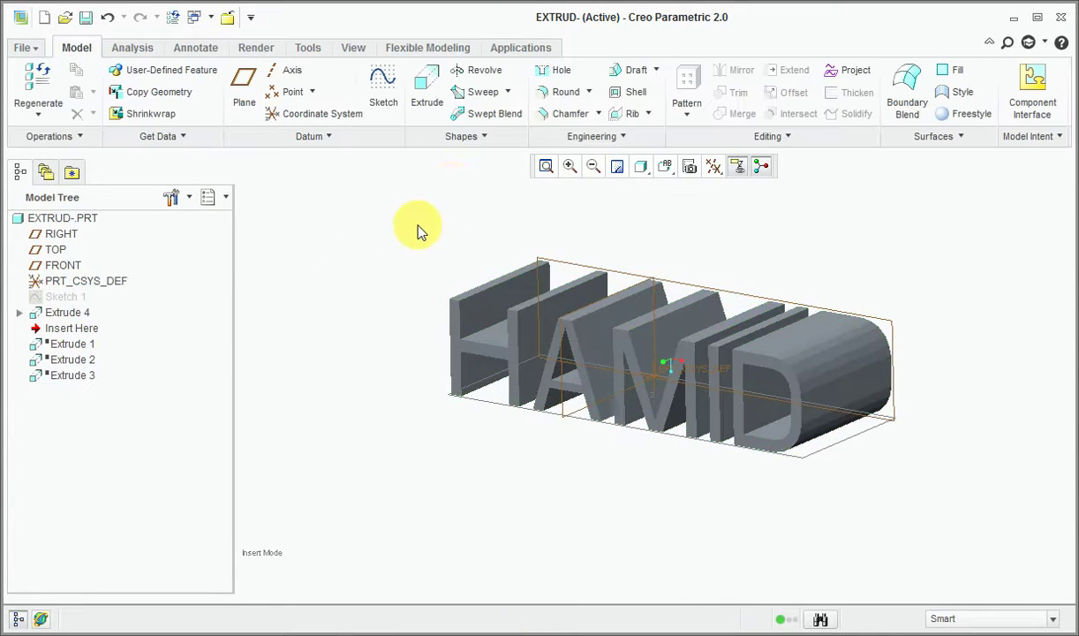
- Start an extrusion sketched on the TOP plane with a line below HAMID's left end
{"action": "left_click", "coordinate": [423, 84]}
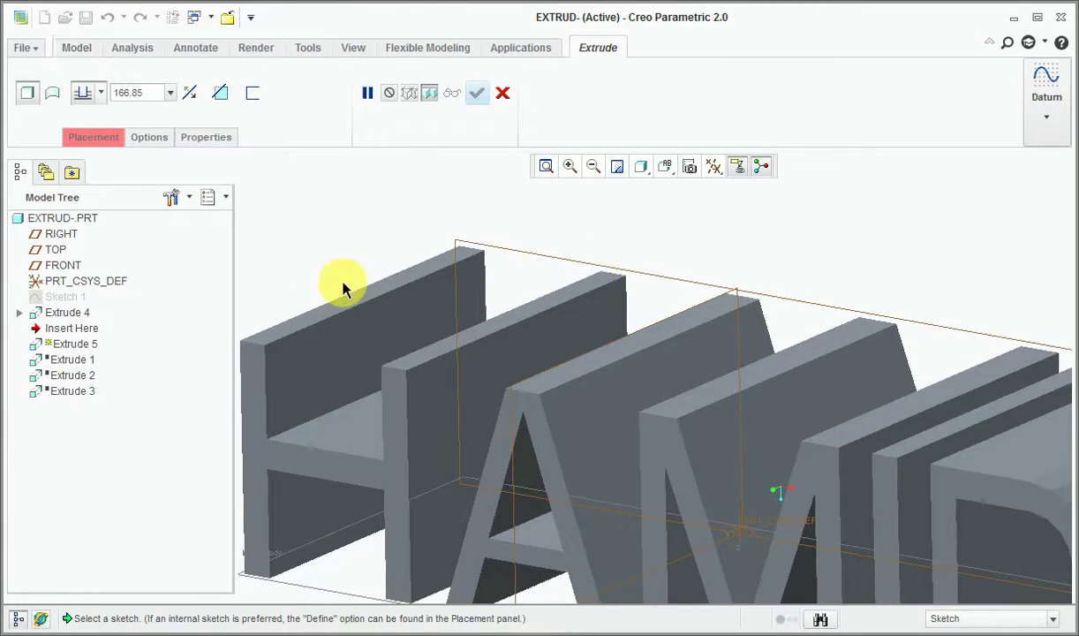
{"action": "middle_click_drag", "start_coordinate": [342, 287], "coordinate": [388, 274]}
{"action": "left_click", "coordinate": [929, 302]}
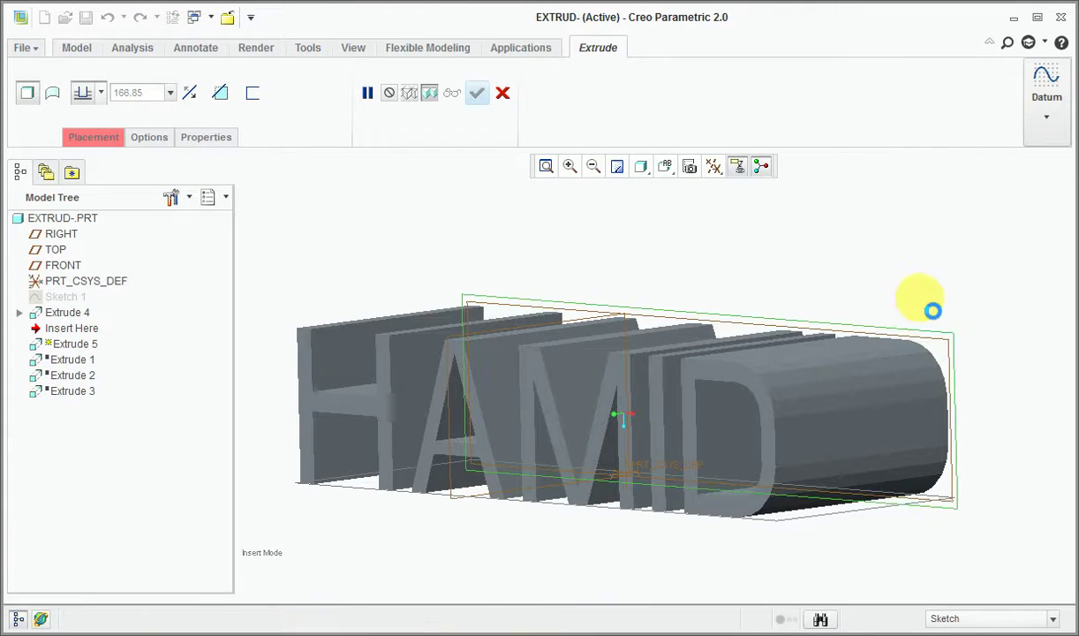
{"action": "left_click", "coordinate": [30, 113]}
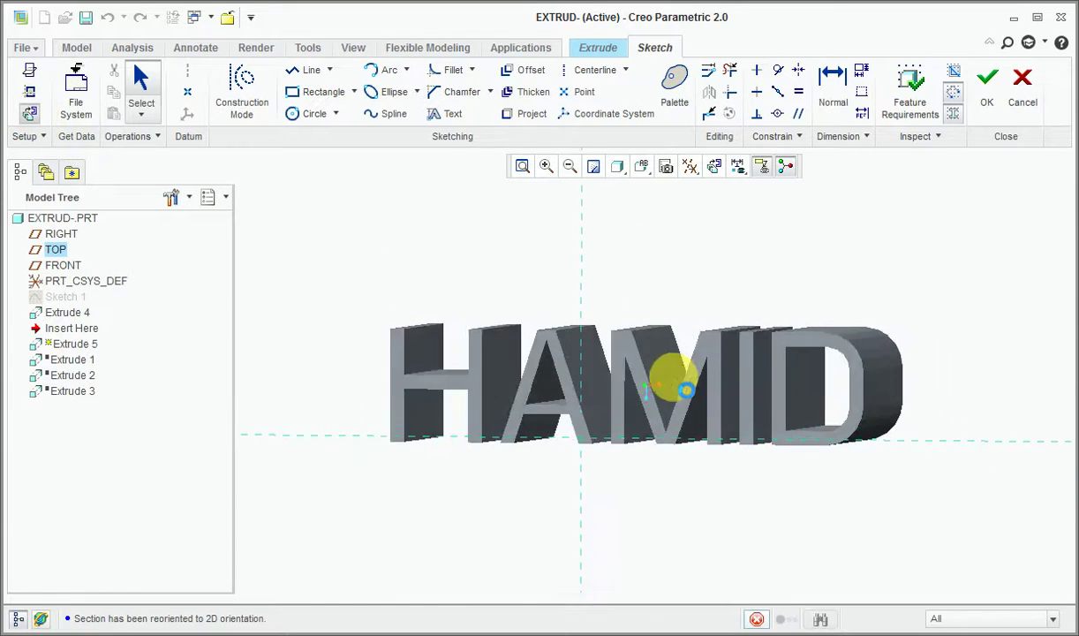
{"action": "left_click", "coordinate": [309, 73]}
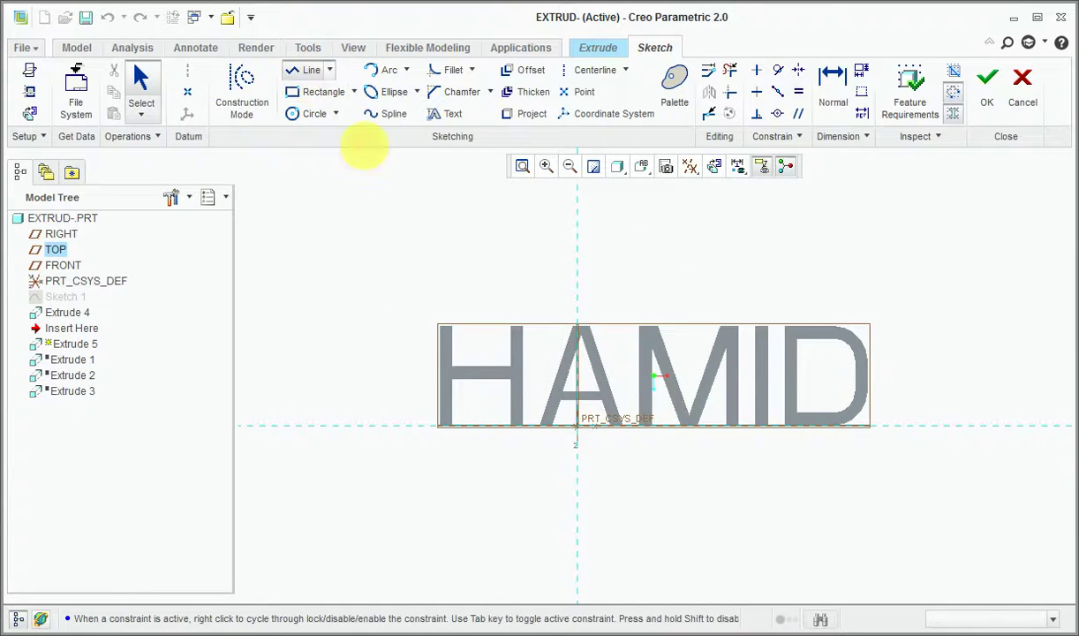
{"action": "scroll", "coordinate": [444, 328], "scroll_direction": "up", "scroll_amount": 2}
{"action": "scroll", "coordinate": [393, 296], "scroll_direction": "down", "scroll_amount": 2}
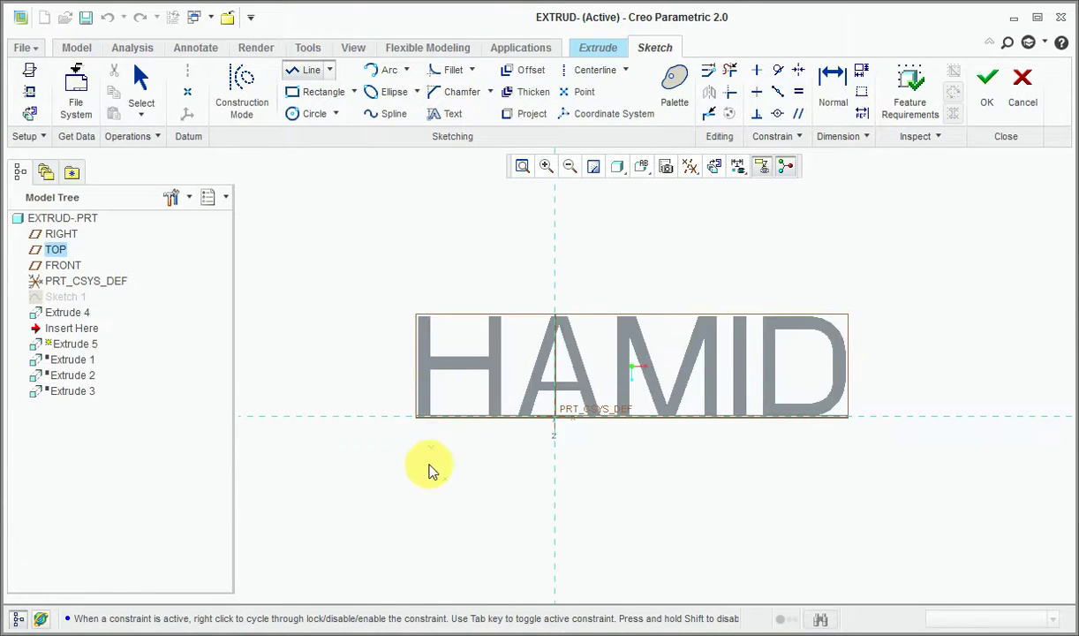
{"action": "scroll", "coordinate": [428, 468], "scroll_direction": "up", "scroll_amount": 3}
{"action": "left_click", "coordinate": [416, 519]}
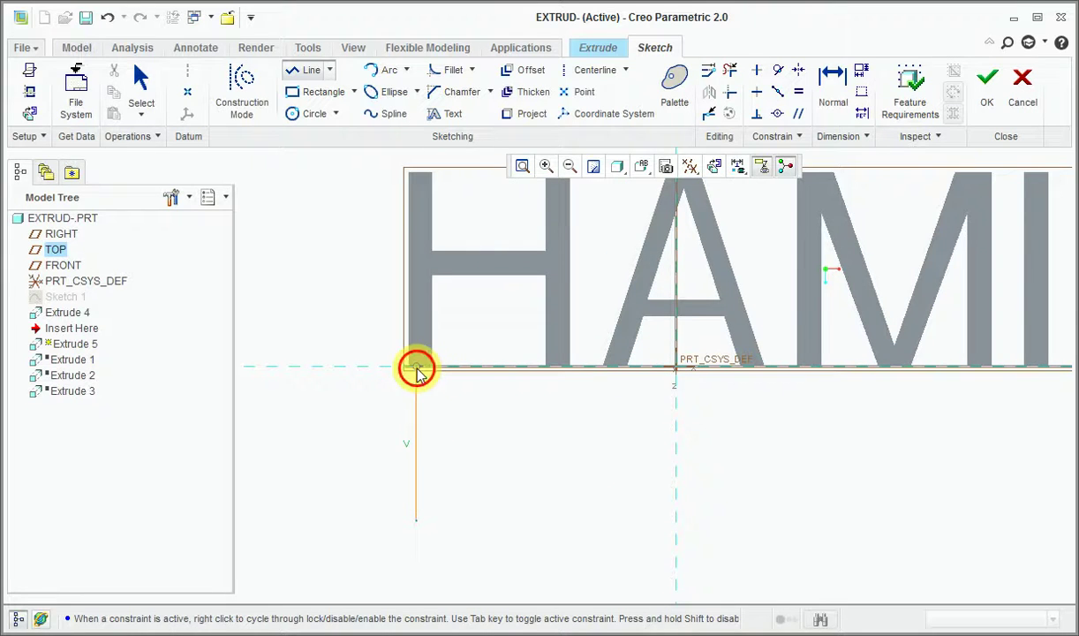
{"action": "left_click", "coordinate": [416, 368]}
{"action": "left_click", "coordinate": [987, 80]}
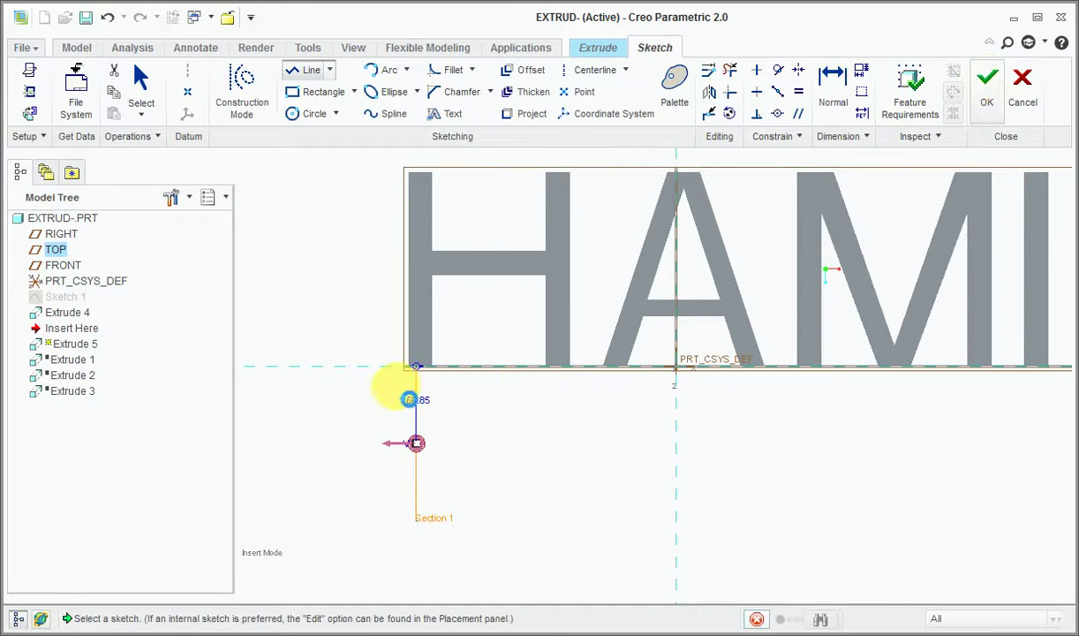
{"action": "left_click", "coordinate": [75, 137]}
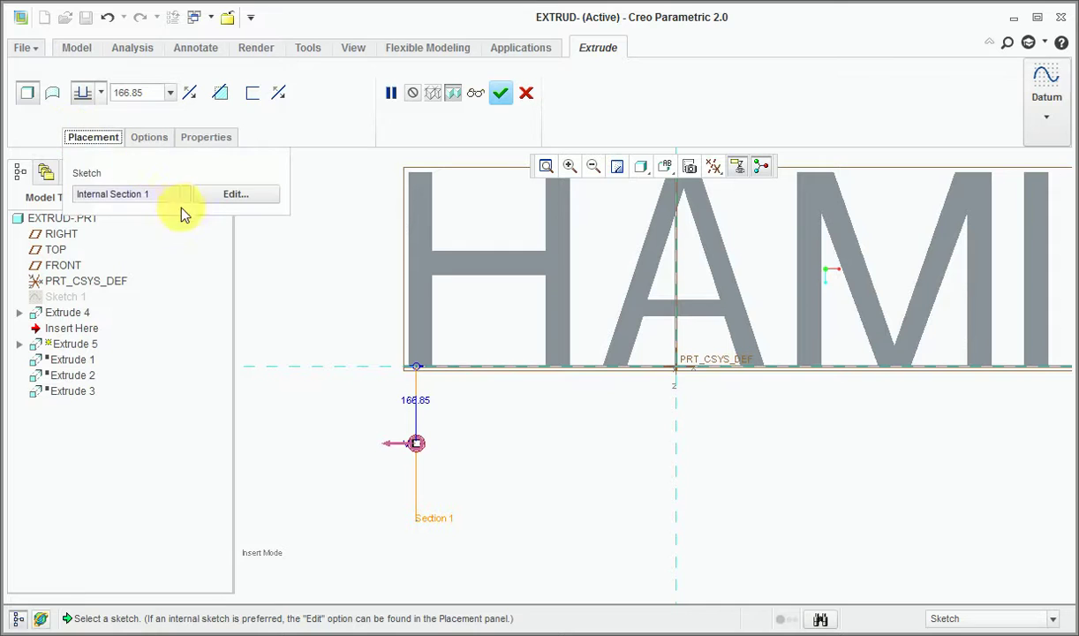
{"action": "left_click", "coordinate": [228, 195]}
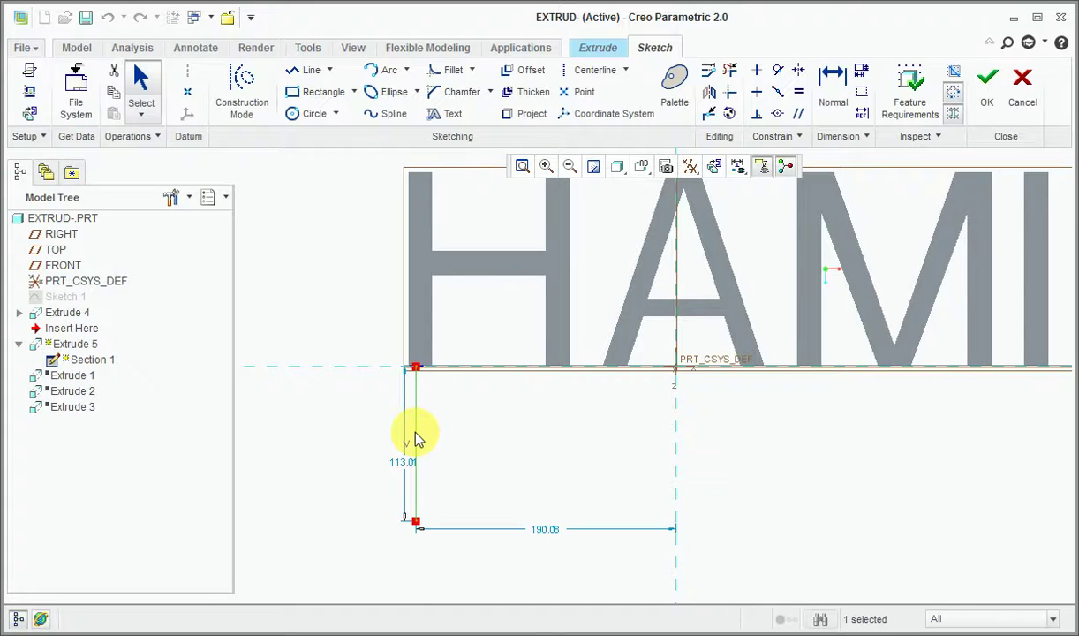
{"action": "left_click", "coordinate": [447, 115]}
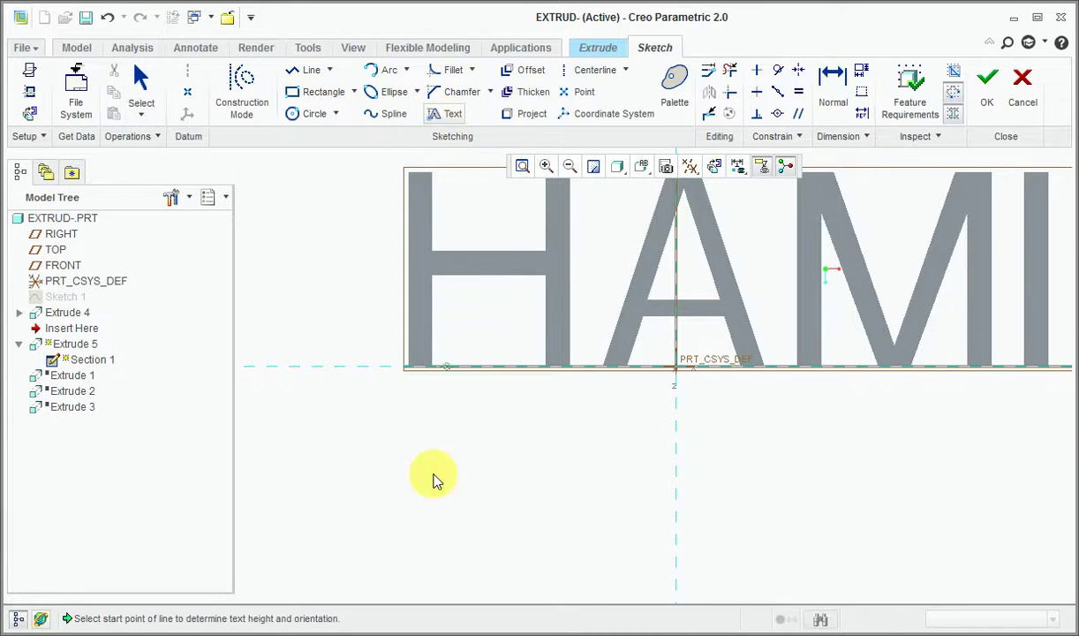
{"action": "left_click", "coordinate": [391, 500]}
{"action": "left_click", "coordinate": [394, 369]}
{"action": "type", "text": "ASHRAF"}
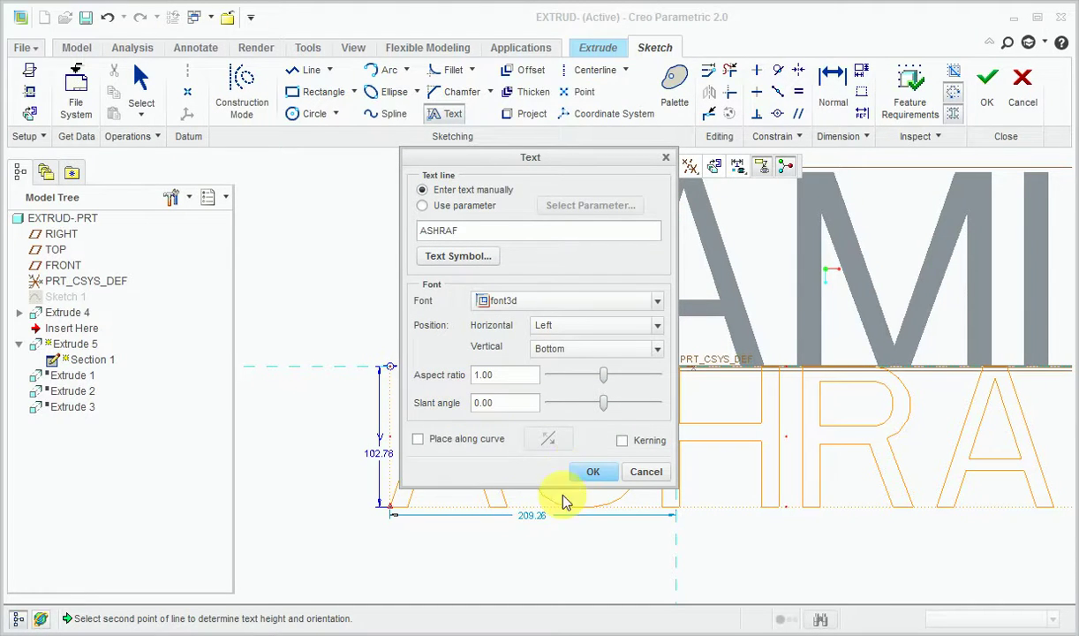
{"action": "left_click", "coordinate": [590, 472]}
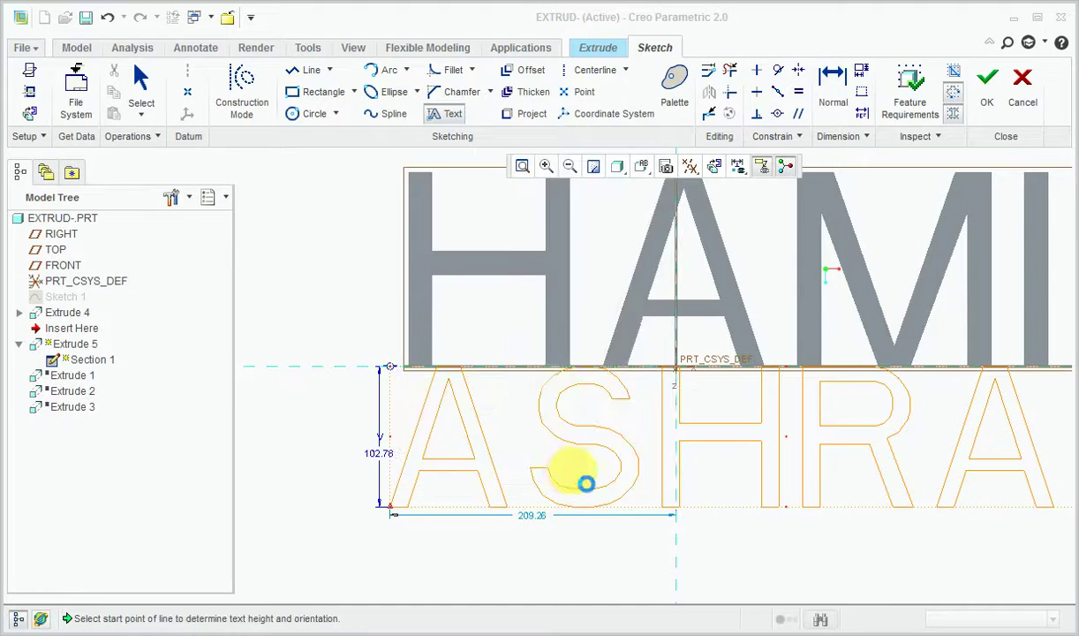
{"action": "key", "text": "ctrl+d"}
{"action": "left_click", "coordinate": [980, 87]}
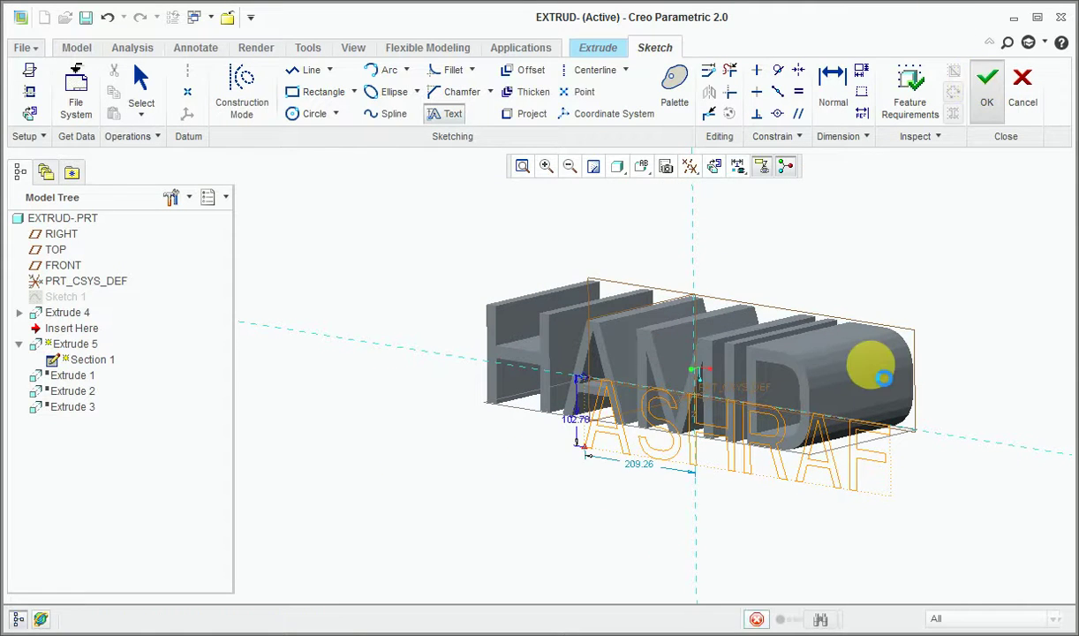
{"action": "left_click_drag", "start_coordinate": [642, 462], "coordinate": [578, 457]}
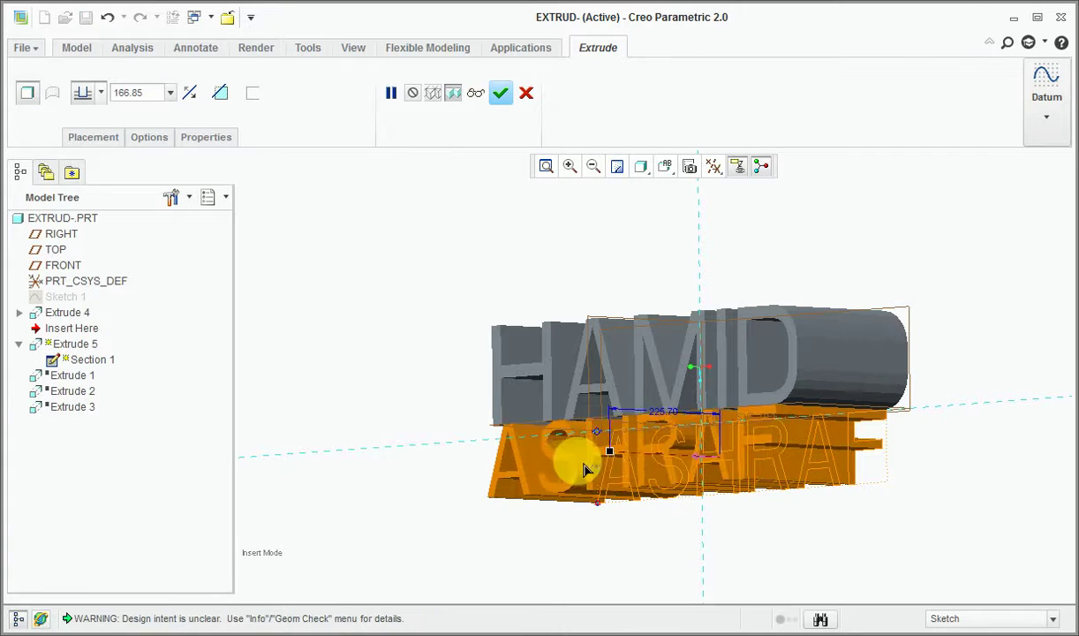
{"action": "mouse_move", "coordinate": [630, 301]}
{"action": "middle_mouse_down"}
{"action": "mouse_move", "coordinate": [735, 361]}
{"action": "mouse_move", "coordinate": [698, 325]}
{"action": "mouse_move", "coordinate": [964, 234]}
{"action": "mouse_move", "coordinate": [927, 292]}
{"action": "mouse_move", "coordinate": [954, 278]}
{"action": "mouse_move", "coordinate": [913, 274]}
{"action": "mouse_move", "coordinate": [930, 277]}
{"action": "mouse_move", "coordinate": [932, 291]}
{"action": "mouse_move", "coordinate": [939, 285]}
{"action": "middle_mouse_up"}
- Complete the ASHRAF extrusion and move Insert Here above Extrude 4
{"action": "middle_click", "coordinate": [976, 221]}
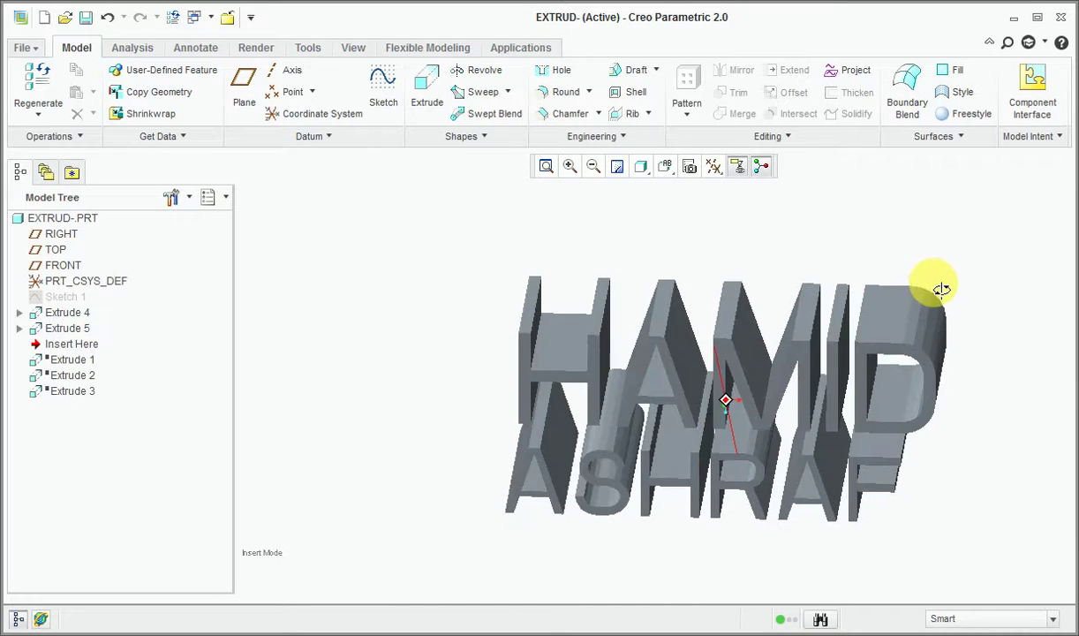
{"action": "left_click_drag", "start_coordinate": [85, 396], "coordinate": [85, 397]}
{"action": "mouse_move", "coordinate": [494, 441]}
{"action": "middle_mouse_down"}
{"action": "mouse_move", "coordinate": [543, 416]}
{"action": "mouse_move", "coordinate": [653, 454]}
{"action": "mouse_move", "coordinate": [699, 453]}
{"action": "mouse_move", "coordinate": [684, 472]}
{"action": "mouse_move", "coordinate": [574, 448]}
{"action": "middle_mouse_up"}
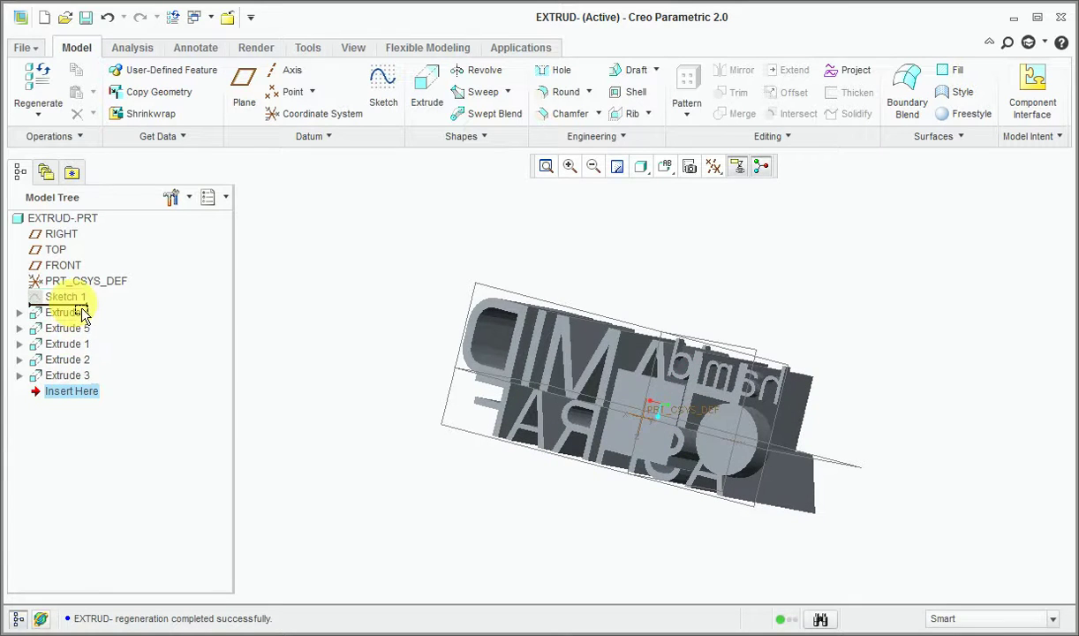
{"action": "left_click_drag", "start_coordinate": [84, 314], "coordinate": [82, 307]}
- Start an extrusion on the FRONT plane and sketch an arc arching above the horizontal axis
{"action": "left_click", "coordinate": [427, 91]}
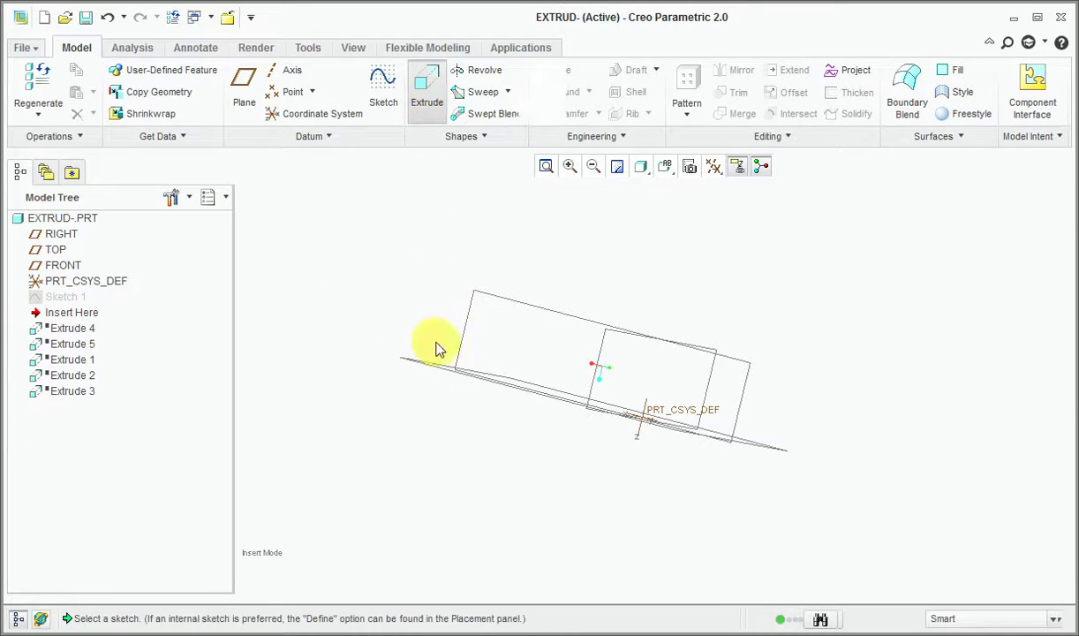
{"action": "left_click", "coordinate": [426, 351]}
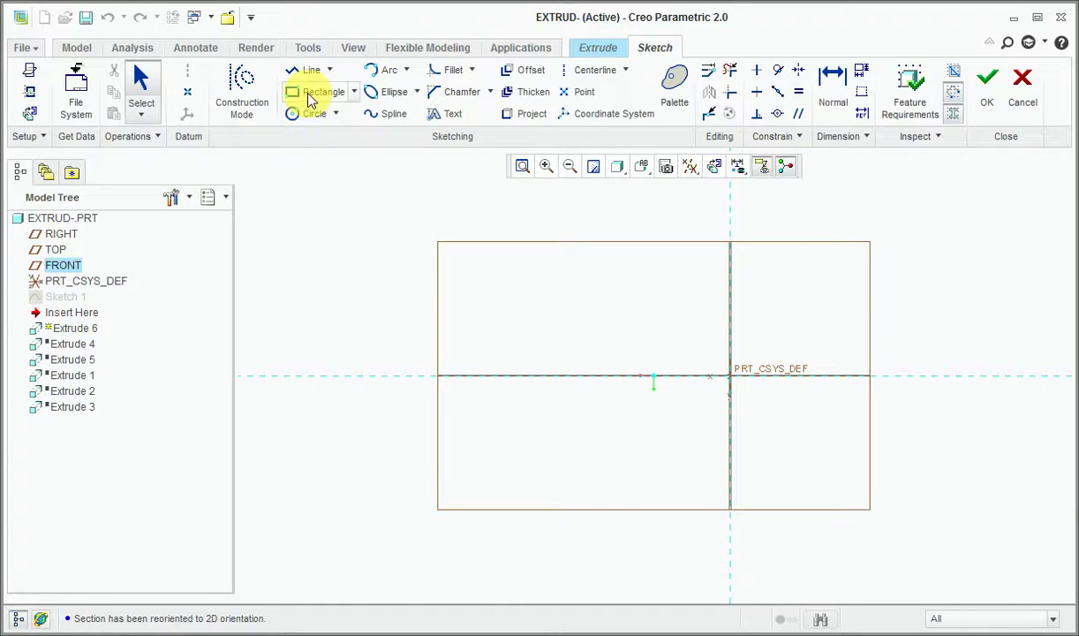
{"action": "left_click", "coordinate": [380, 92]}
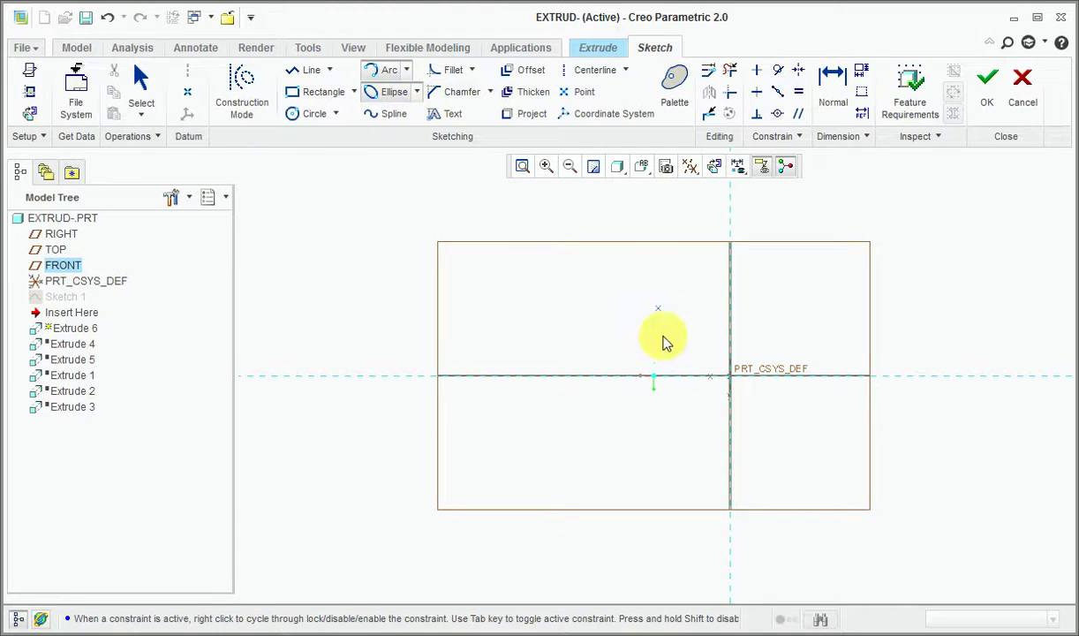
{"action": "left_click", "coordinate": [601, 376]}
{"action": "left_click", "coordinate": [832, 379]}
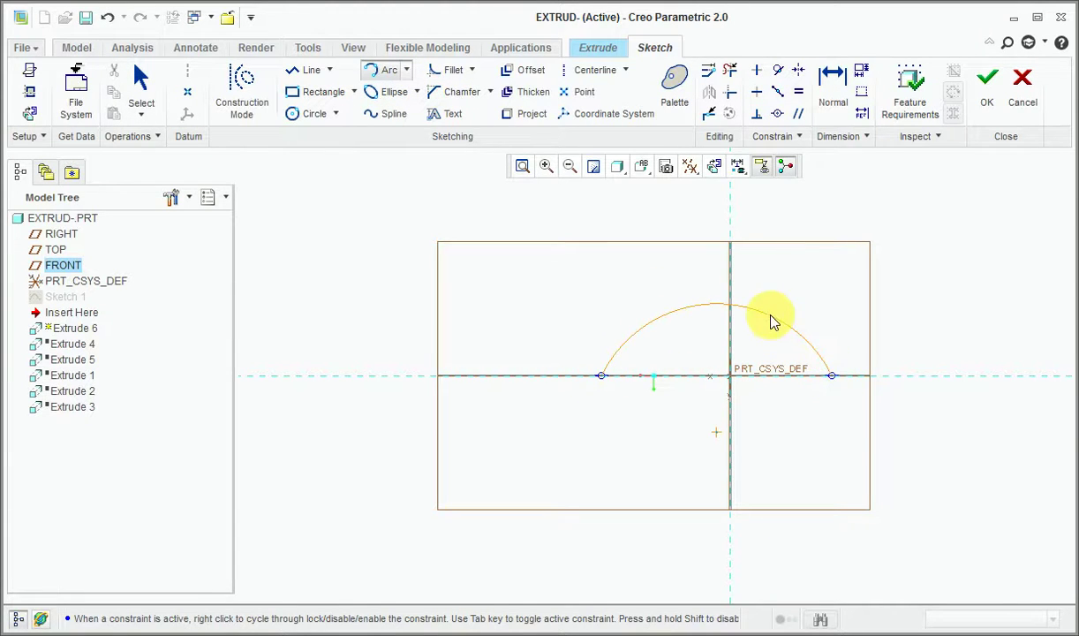
{"action": "left_click", "coordinate": [772, 321]}
- Close the profile with a wavy spline from the arc's left end to its right end
{"action": "left_click", "coordinate": [381, 114]}
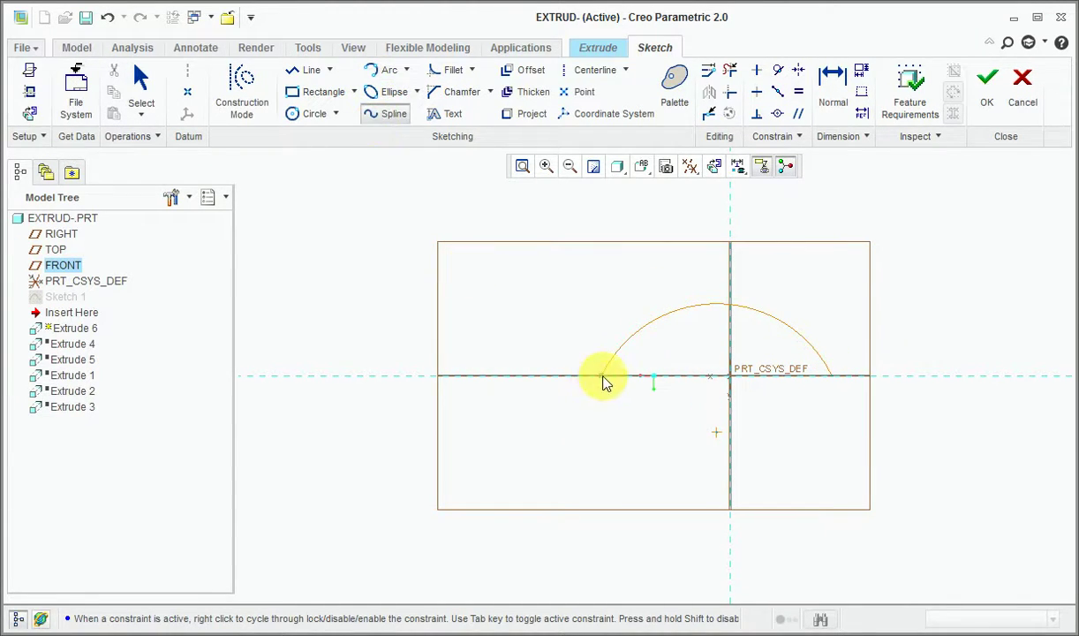
{"action": "left_click", "coordinate": [601, 376]}
{"action": "left_click", "coordinate": [649, 479]}
{"action": "left_click", "coordinate": [761, 438]}
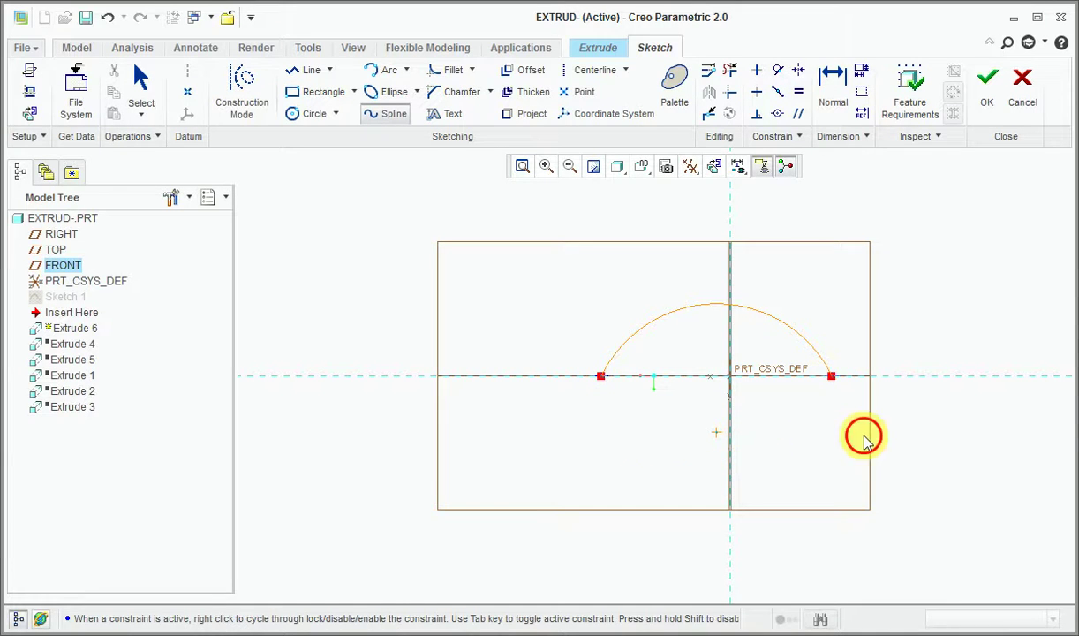
{"action": "left_click", "coordinate": [865, 437]}
{"action": "left_click", "coordinate": [832, 376]}
- Extrude the arc-and-spline profile into a solid block about 183.12 deep
{"action": "left_click", "coordinate": [986, 83]}
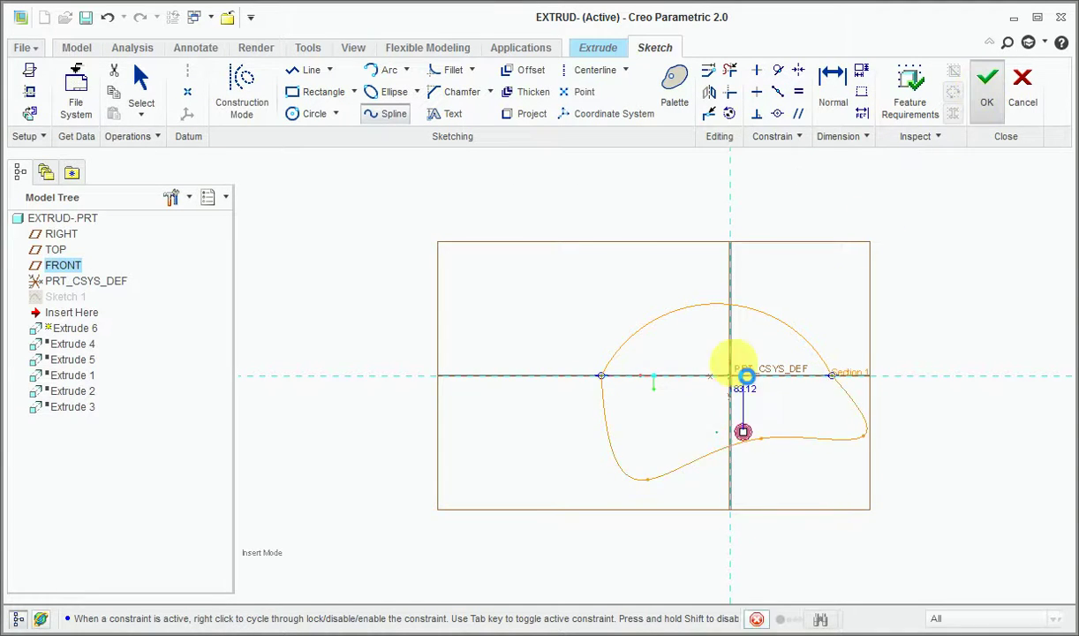
{"action": "left_click_drag", "start_coordinate": [716, 295], "coordinate": [634, 453]}
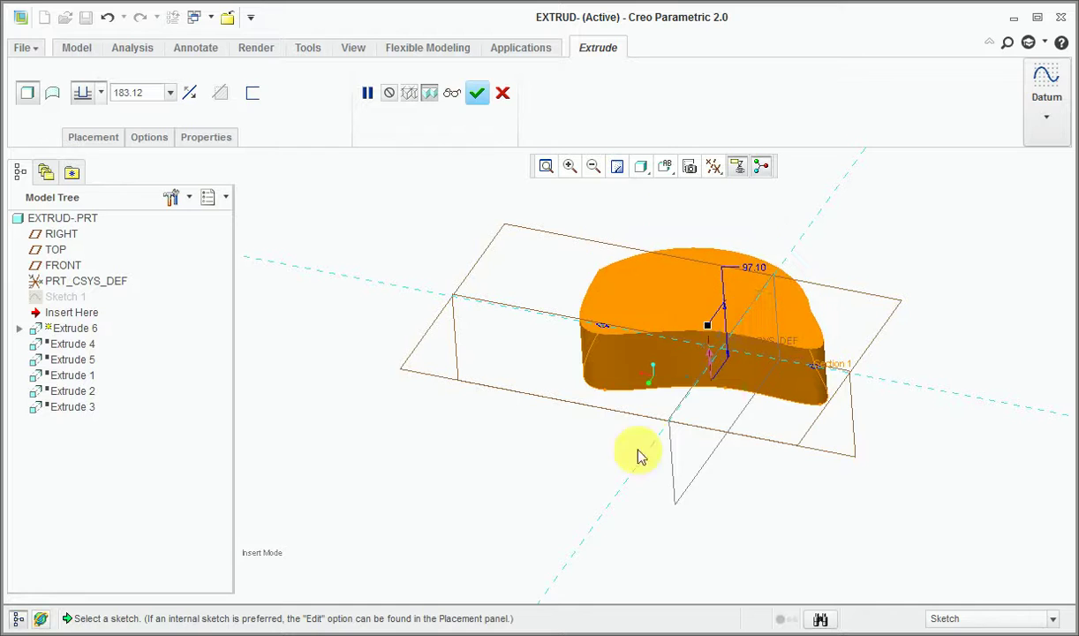
{"action": "middle_click", "coordinate": [615, 437]}
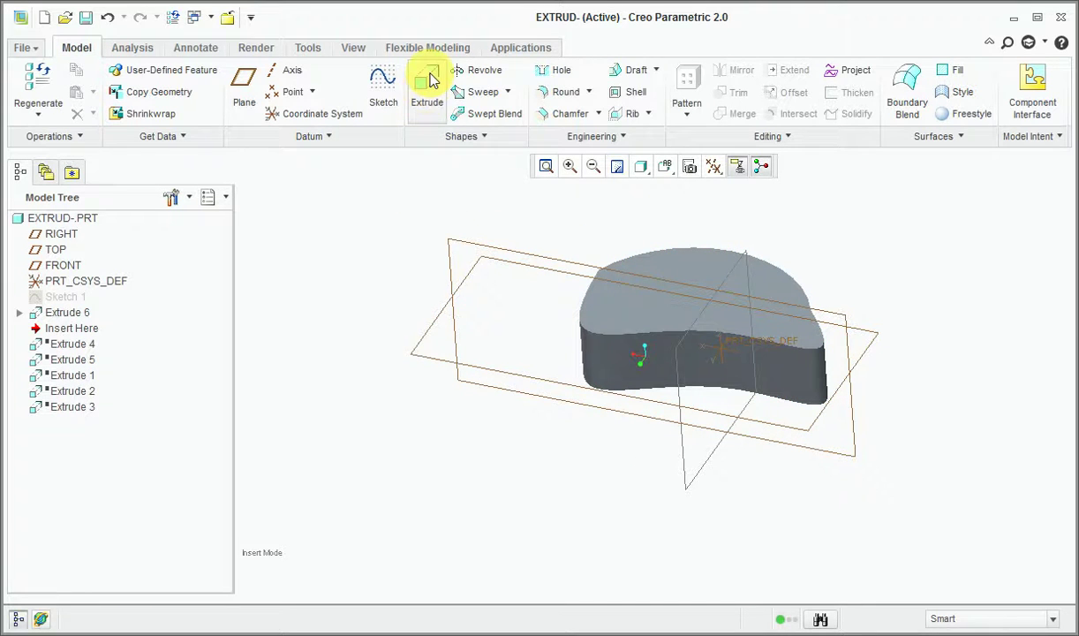
- Sketch a circle over the block on the FRONT plane for a new extrusion
{"action": "left_click", "coordinate": [429, 84]}
{"action": "left_click", "coordinate": [546, 298]}
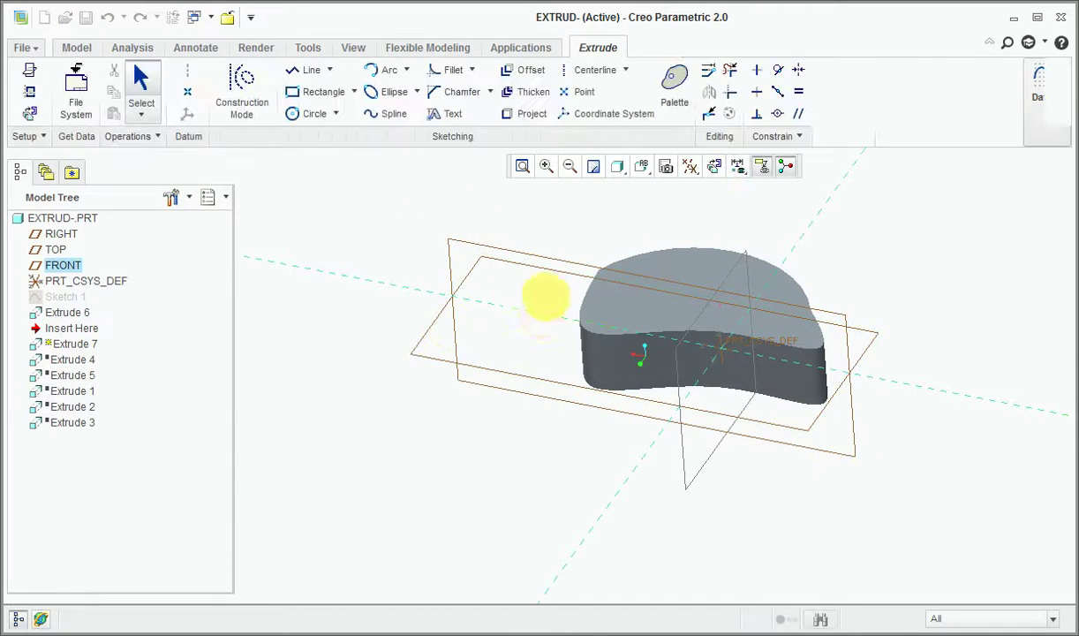
{"action": "left_click", "coordinate": [309, 113]}
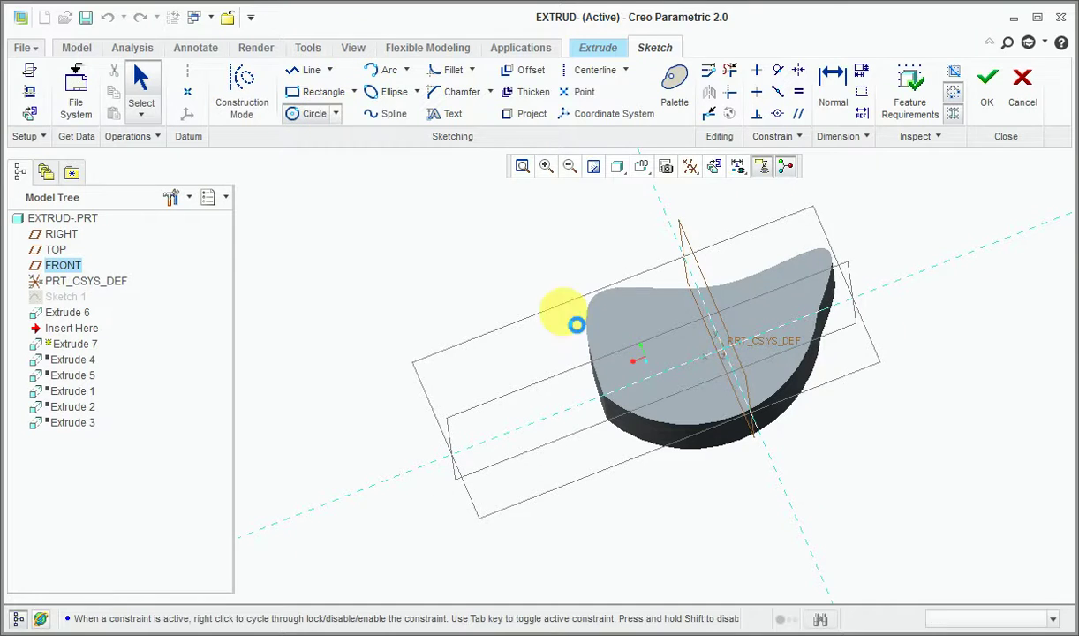
{"action": "left_click", "coordinate": [704, 358]}
{"action": "left_click", "coordinate": [667, 392]}
{"action": "left_click", "coordinate": [986, 84]}
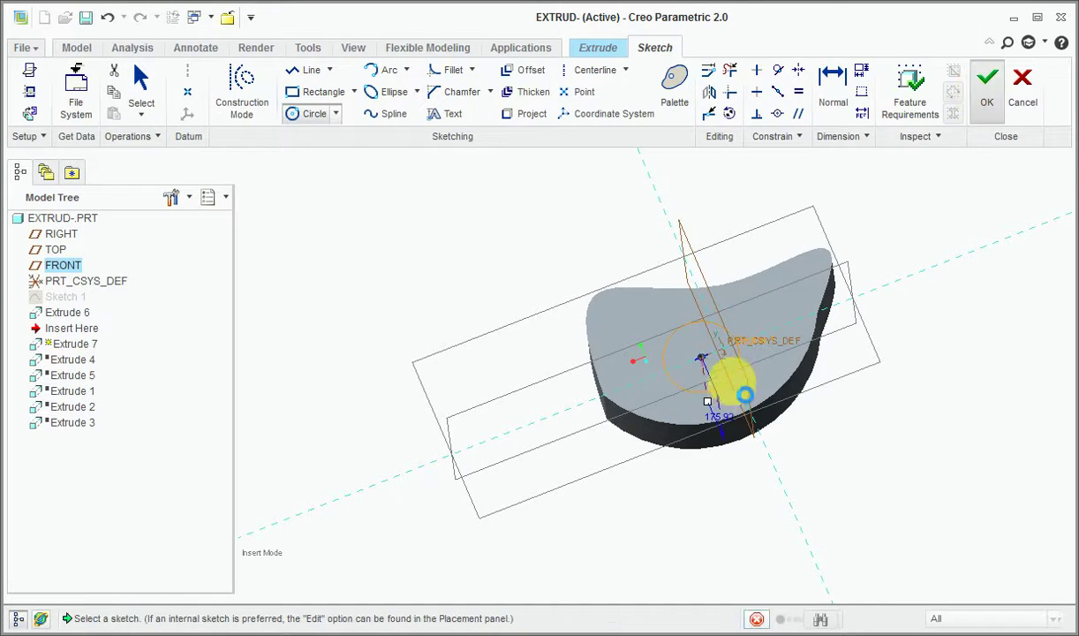
- Make the extrusion remove material and reduce its depth to a shallow 32.20 cut
{"action": "left_click_drag", "start_coordinate": [634, 488], "coordinate": [653, 427]}
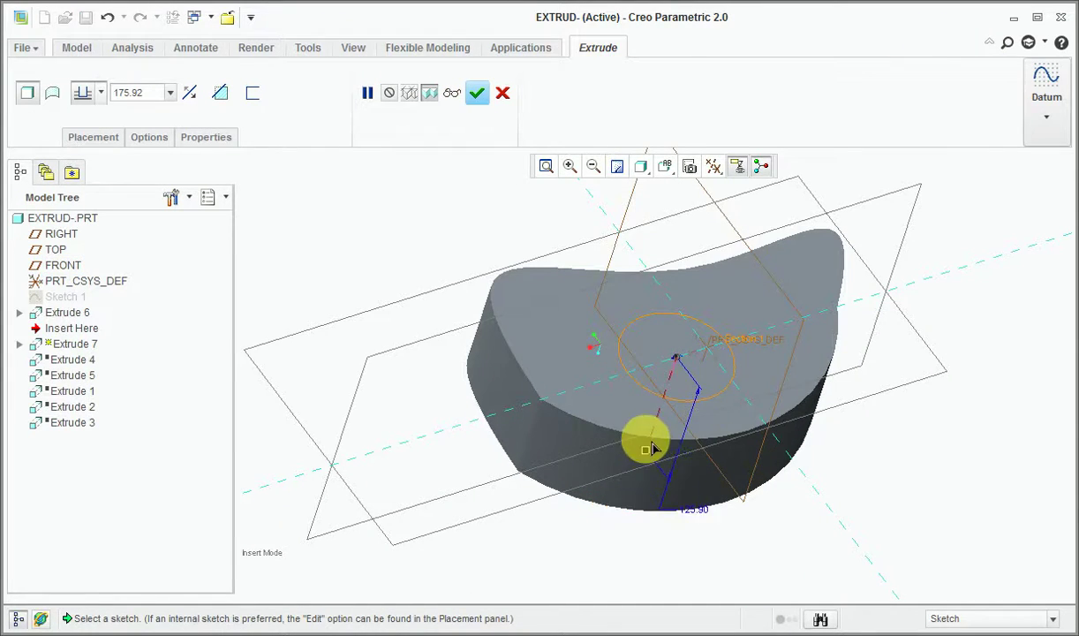
{"action": "left_click", "coordinate": [220, 93]}
{"action": "middle_click_drag", "start_coordinate": [534, 306], "coordinate": [582, 342]}
{"action": "scroll", "coordinate": [721, 374], "scroll_direction": "down", "scroll_amount": 3}
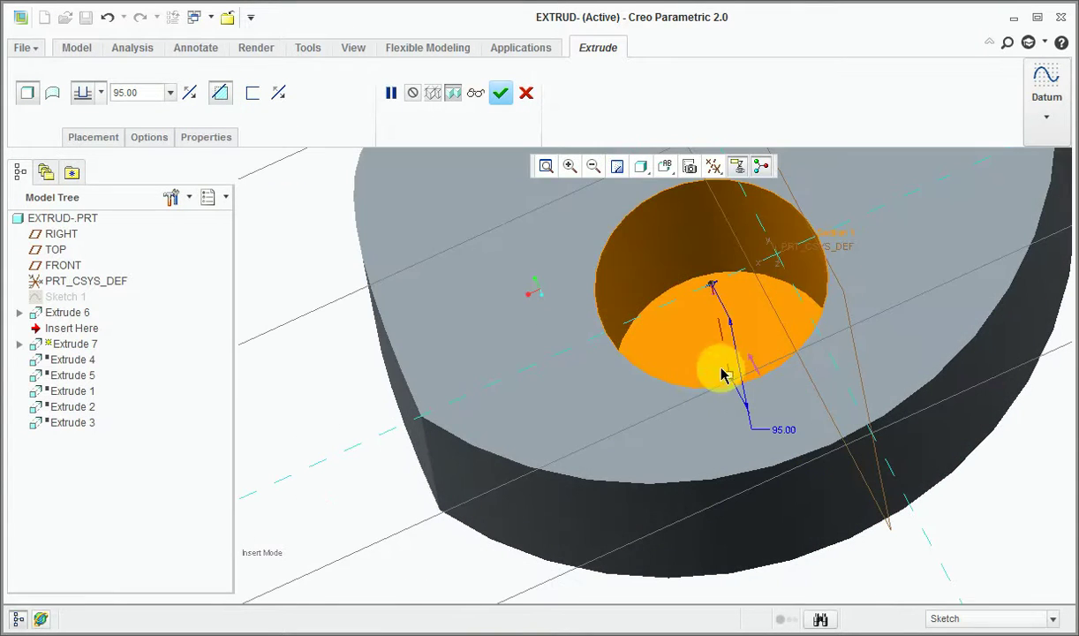
{"action": "left_click_drag", "start_coordinate": [729, 377], "coordinate": [718, 315]}
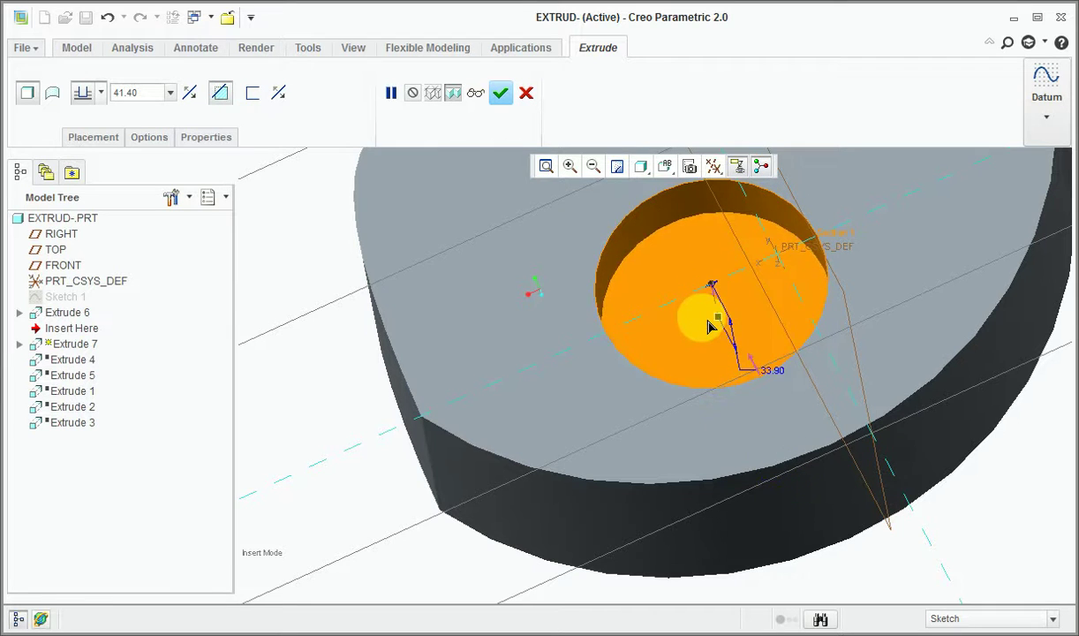
{"action": "middle_click_drag", "start_coordinate": [587, 381], "coordinate": [691, 225]}
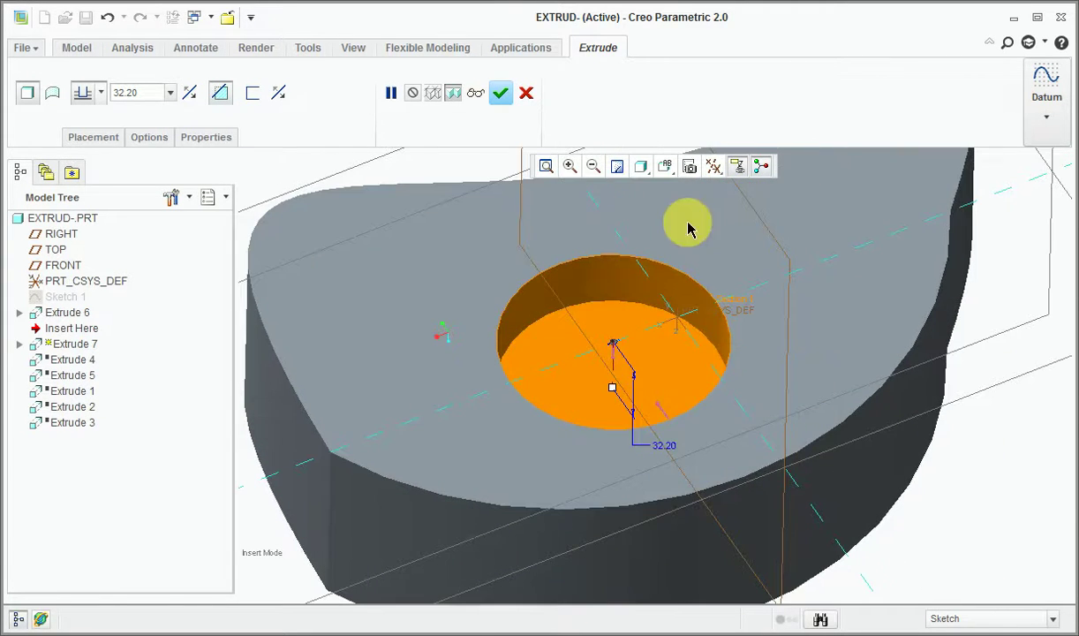
- Thicken the cut into a thin-walled ring with 20.00 wall thickness
{"action": "left_click", "coordinate": [252, 92]}
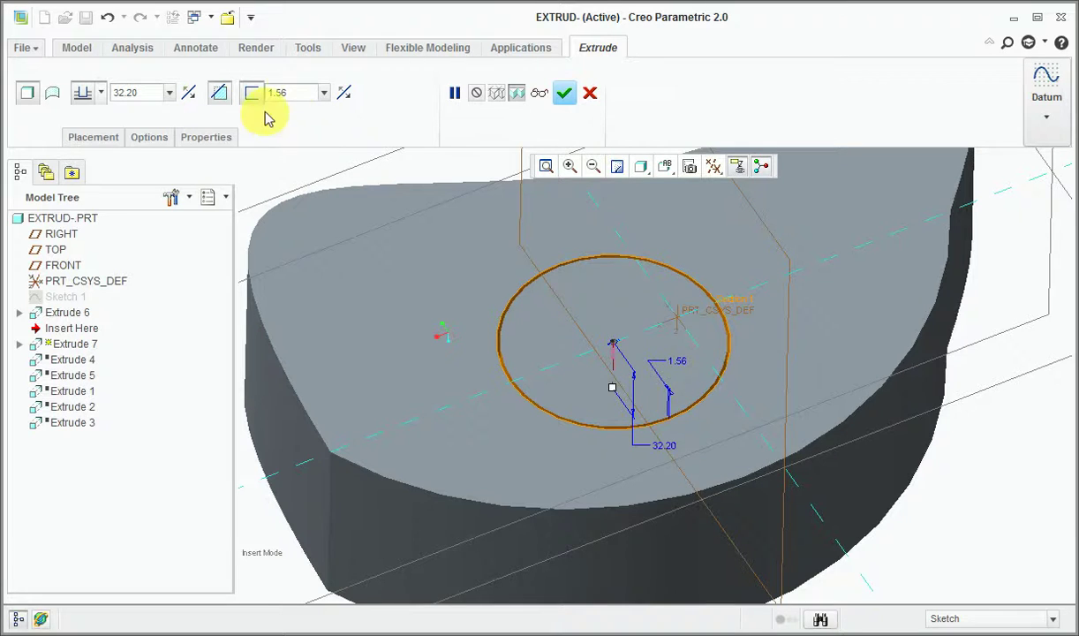
{"action": "type", "text": "10"}
{"action": "key", "text": "Return"}
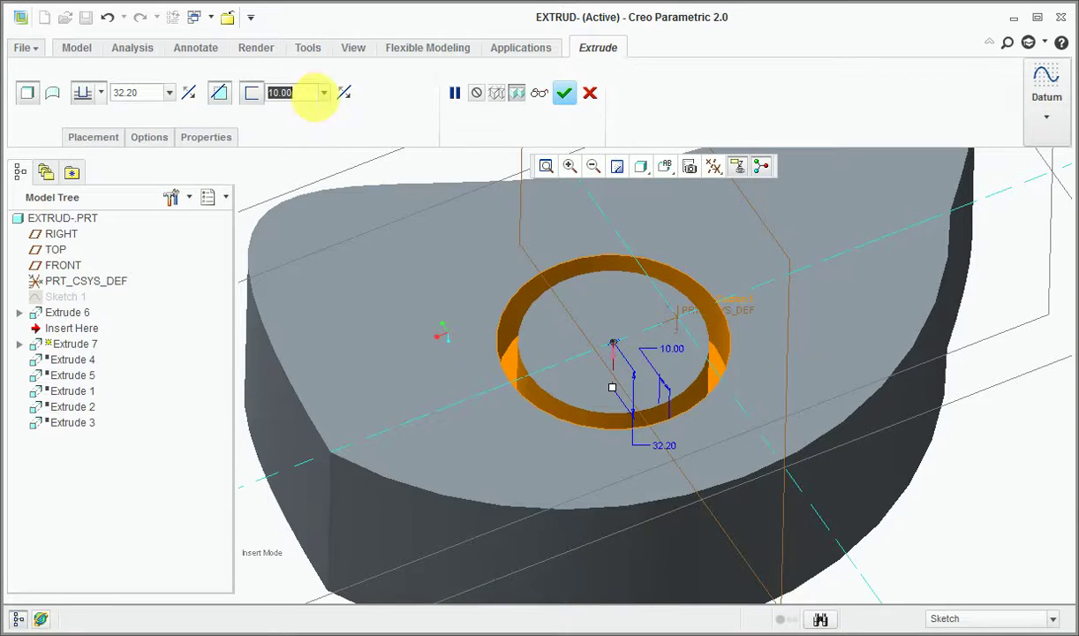
{"action": "type", "text": "20"}
{"action": "key", "text": "Return"}
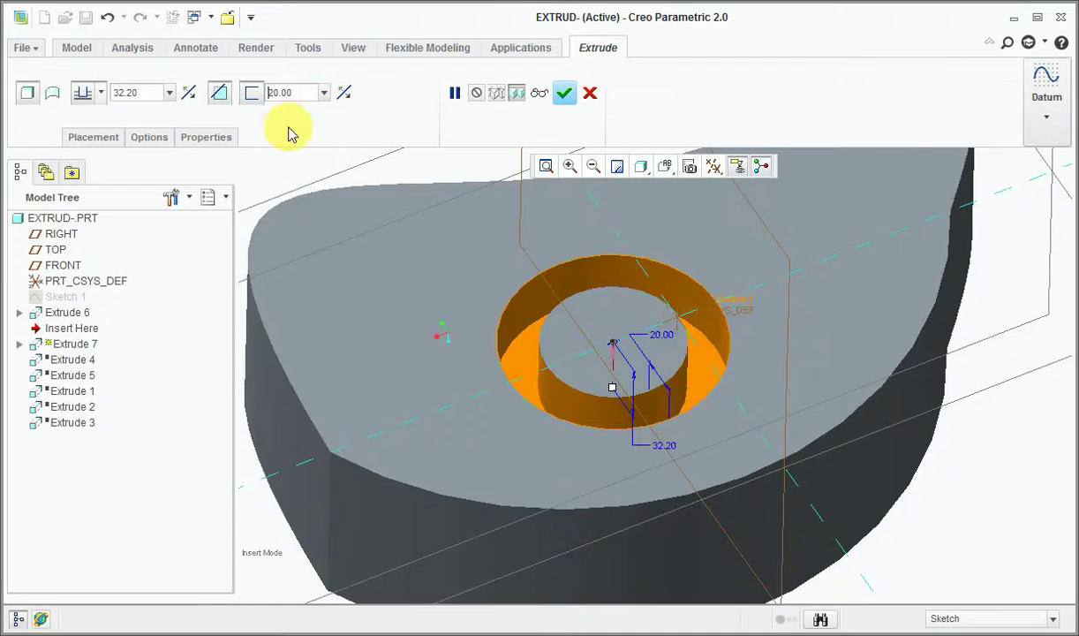
{"action": "middle_click_drag", "start_coordinate": [550, 308], "coordinate": [475, 279]}
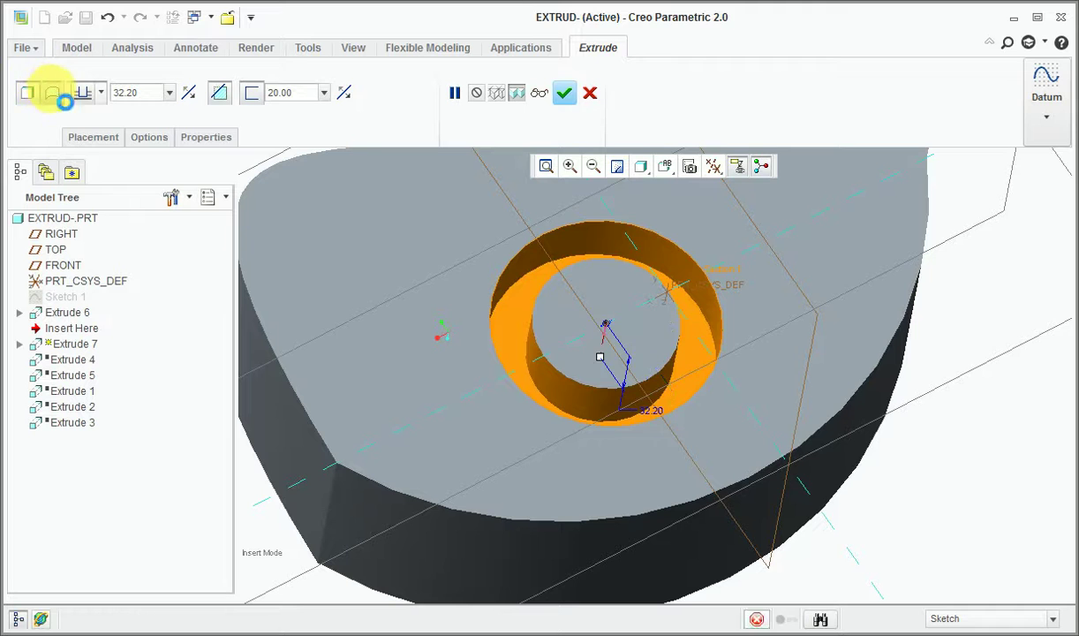
- Switch the extrusion to a surface and lengthen its depth to 118.20
{"action": "left_click", "coordinate": [53, 92]}
{"action": "middle_click_drag", "start_coordinate": [651, 372], "coordinate": [642, 315]}
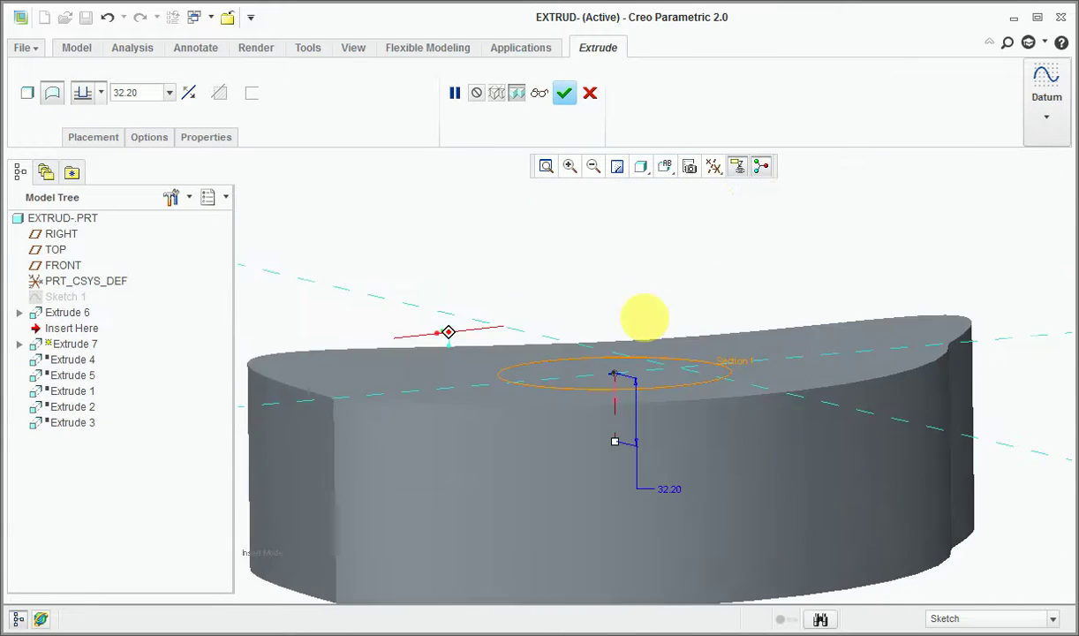
{"action": "scroll", "coordinate": [632, 353], "scroll_direction": "down", "scroll_amount": 3}
{"action": "left_click_drag", "start_coordinate": [624, 378], "coordinate": [627, 452]}
{"action": "mouse_move", "coordinate": [649, 428]}
{"action": "middle_mouse_down"}
{"action": "mouse_move", "coordinate": [638, 361]}
{"action": "mouse_move", "coordinate": [646, 465]}
{"action": "middle_mouse_up"}
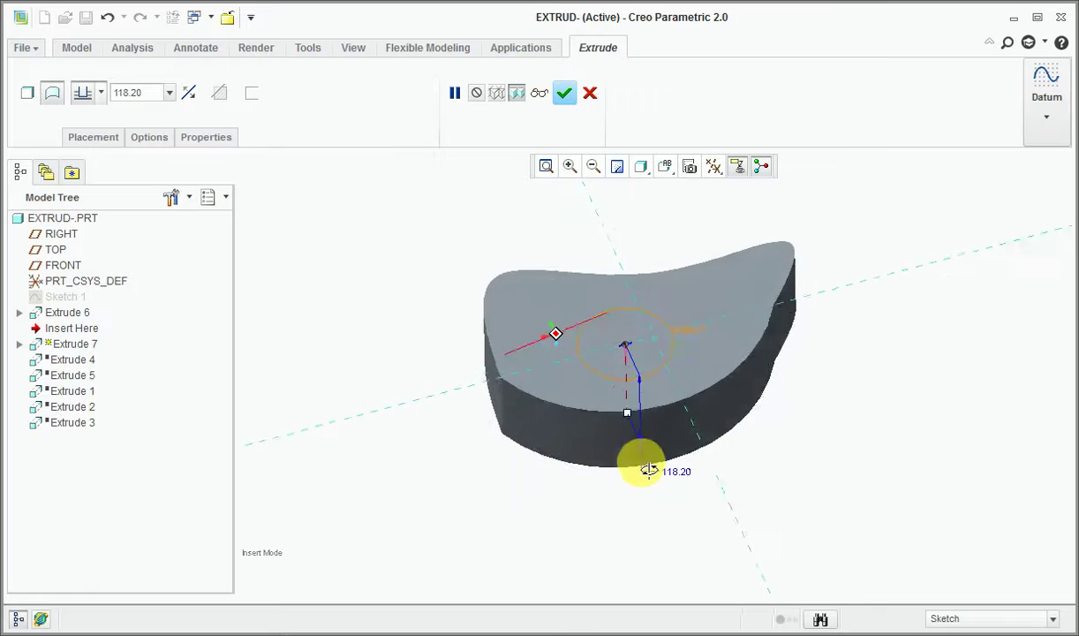
- Return to solid, remove material without thickening, and finish the 118.20-deep through-hole
{"action": "left_click", "coordinate": [26, 95]}
{"action": "scroll", "coordinate": [694, 282], "scroll_direction": "up", "scroll_amount": 3}
{"action": "left_click", "coordinate": [220, 95]}
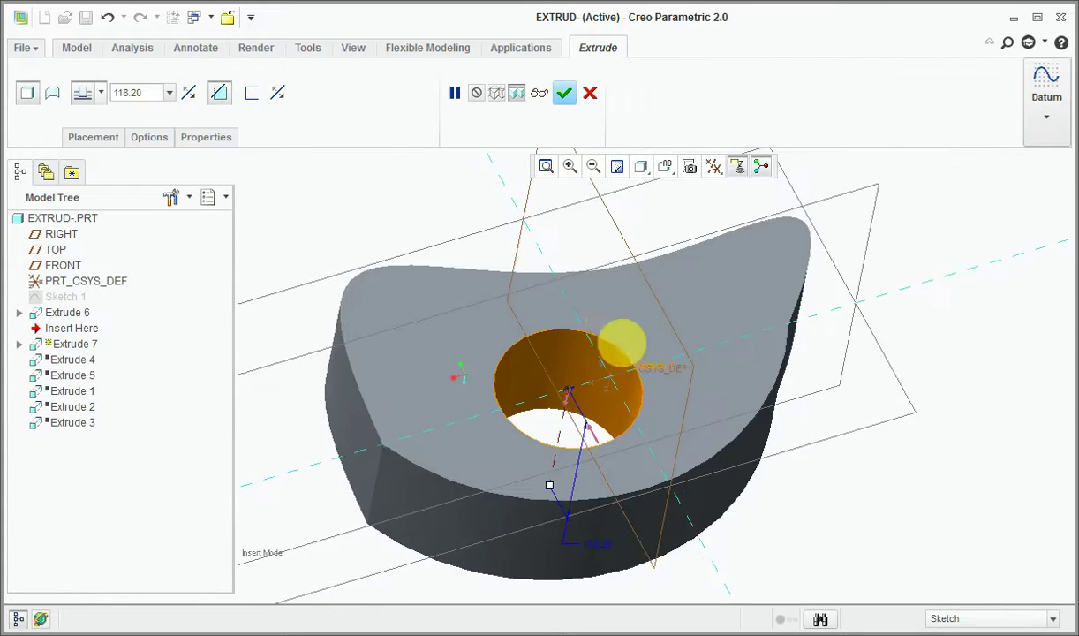
{"action": "mouse_move", "coordinate": [622, 340]}
{"action": "middle_mouse_down"}
{"action": "mouse_move", "coordinate": [552, 332]}
{"action": "mouse_move", "coordinate": [562, 366]}
{"action": "middle_mouse_up"}
{"action": "middle_click", "coordinate": [437, 300]}
{"action": "scroll", "coordinate": [579, 350], "scroll_direction": "down", "scroll_amount": 2}
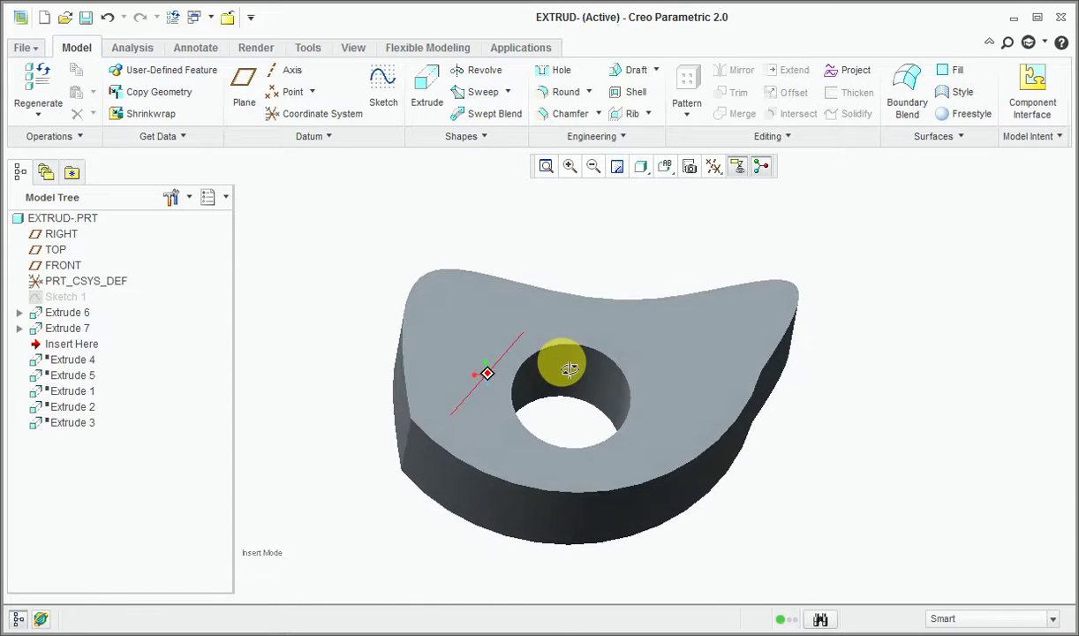
{"action": "mouse_move", "coordinate": [544, 268]}
{"action": "middle_mouse_down"}
{"action": "mouse_move", "coordinate": [530, 211]}
{"action": "mouse_move", "coordinate": [489, 166]}
{"action": "mouse_move", "coordinate": [484, 188]}
{"action": "mouse_move", "coordinate": [382, 219]}
{"action": "mouse_move", "coordinate": [344, 278]}
{"action": "mouse_move", "coordinate": [428, 373]}
{"action": "mouse_move", "coordinate": [309, 380]}
{"action": "middle_mouse_up"}
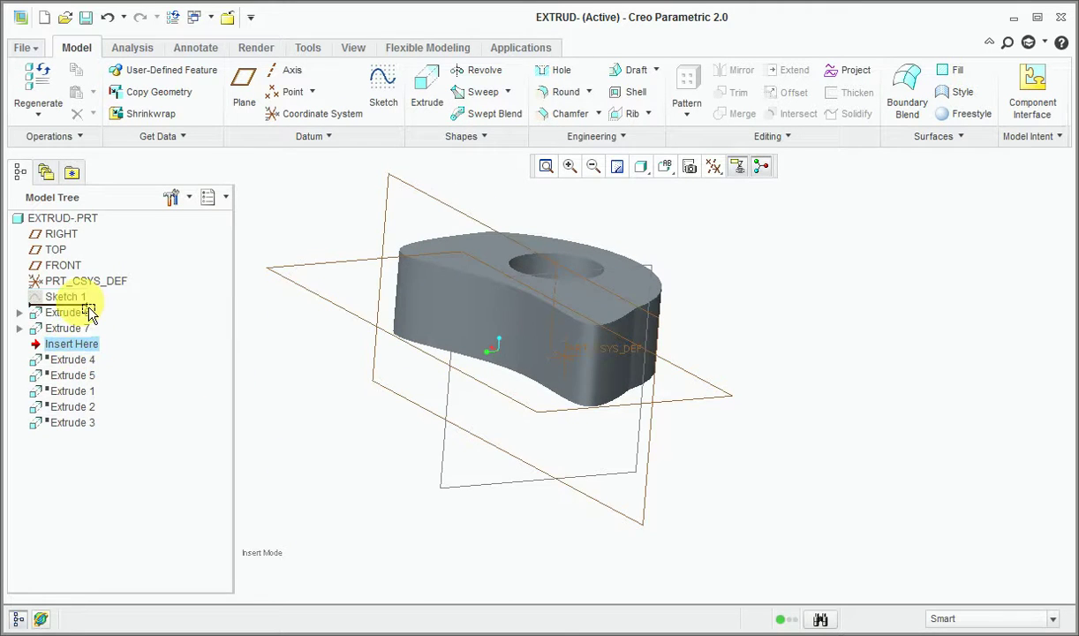
- Roll back above Extrude 6 and sketch two concentric circles on the FRONT plane
{"action": "left_click_drag", "start_coordinate": [88, 314], "coordinate": [88, 309]}
{"action": "left_click", "coordinate": [427, 91]}
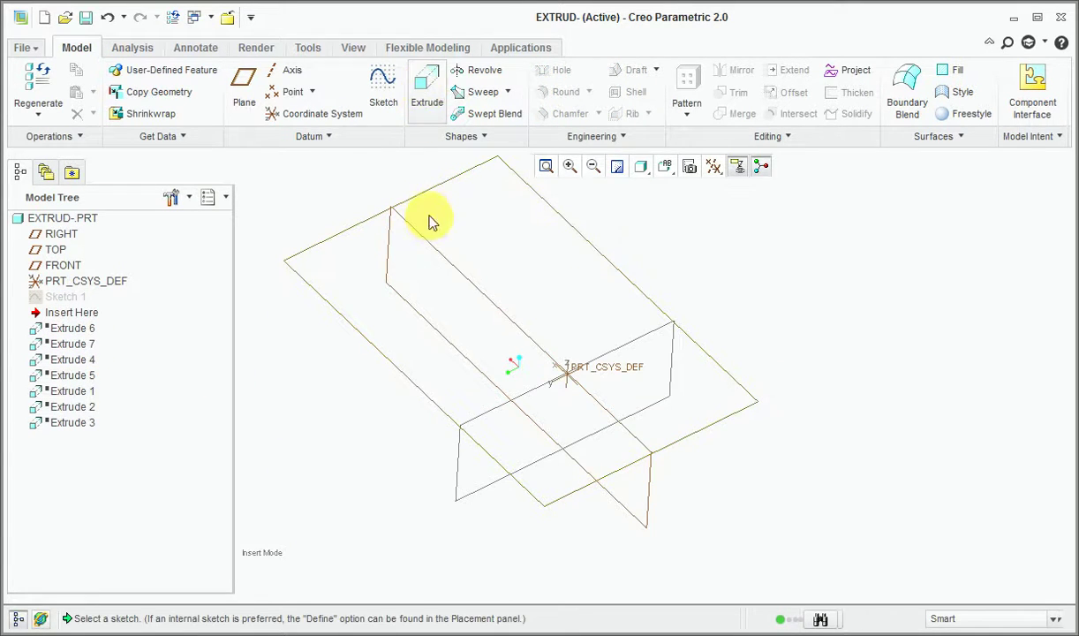
{"action": "left_click", "coordinate": [430, 190]}
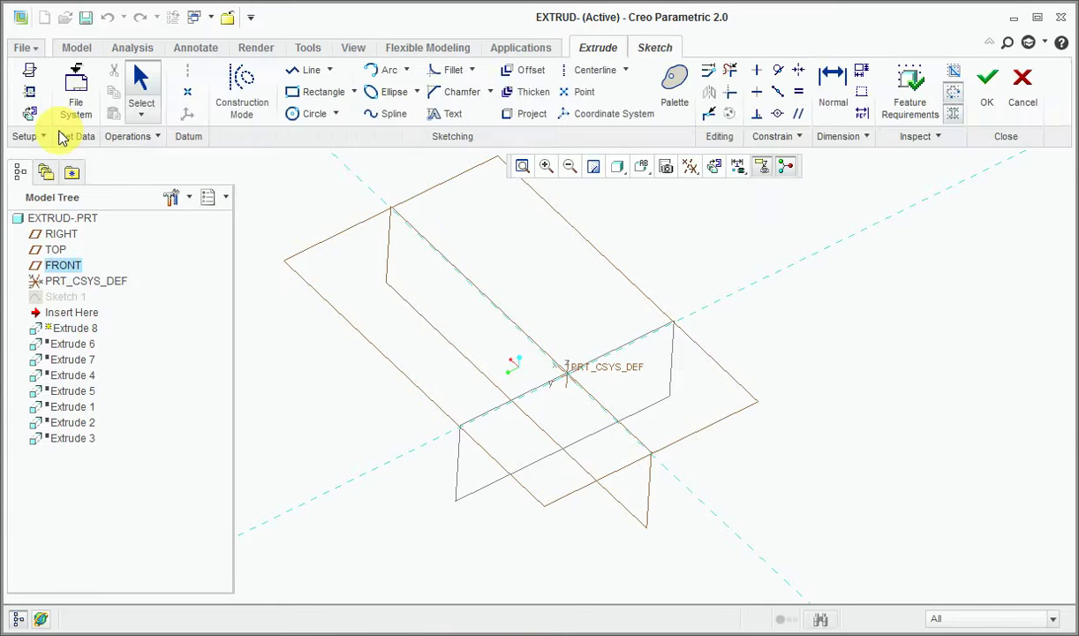
{"action": "left_click", "coordinate": [312, 114]}
{"action": "left_click", "coordinate": [394, 295]}
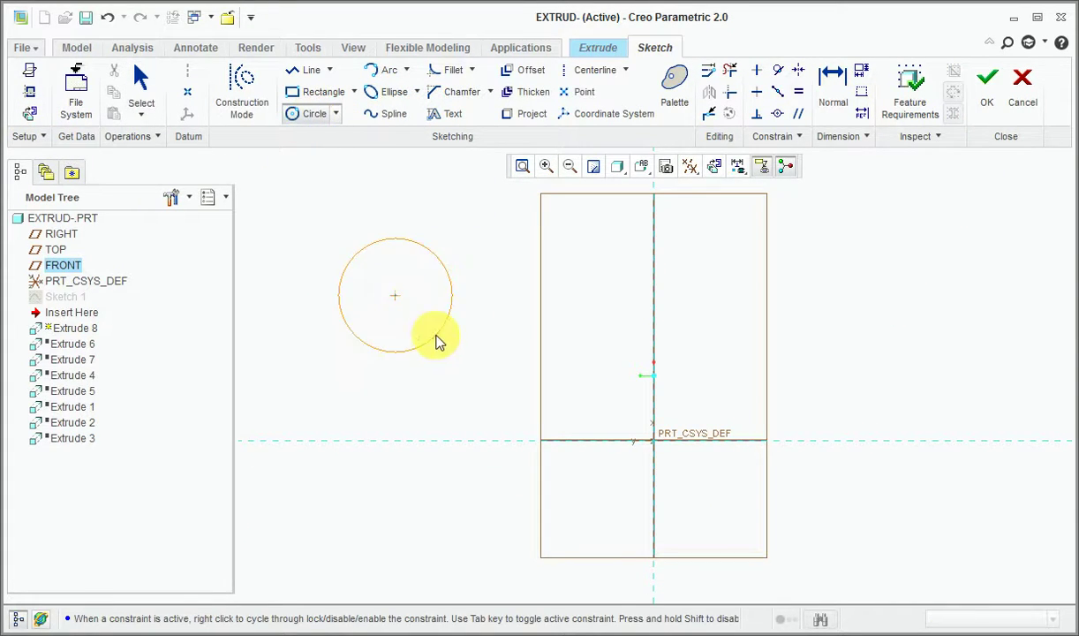
{"action": "left_click", "coordinate": [436, 340]}
{"action": "left_click", "coordinate": [378, 330]}
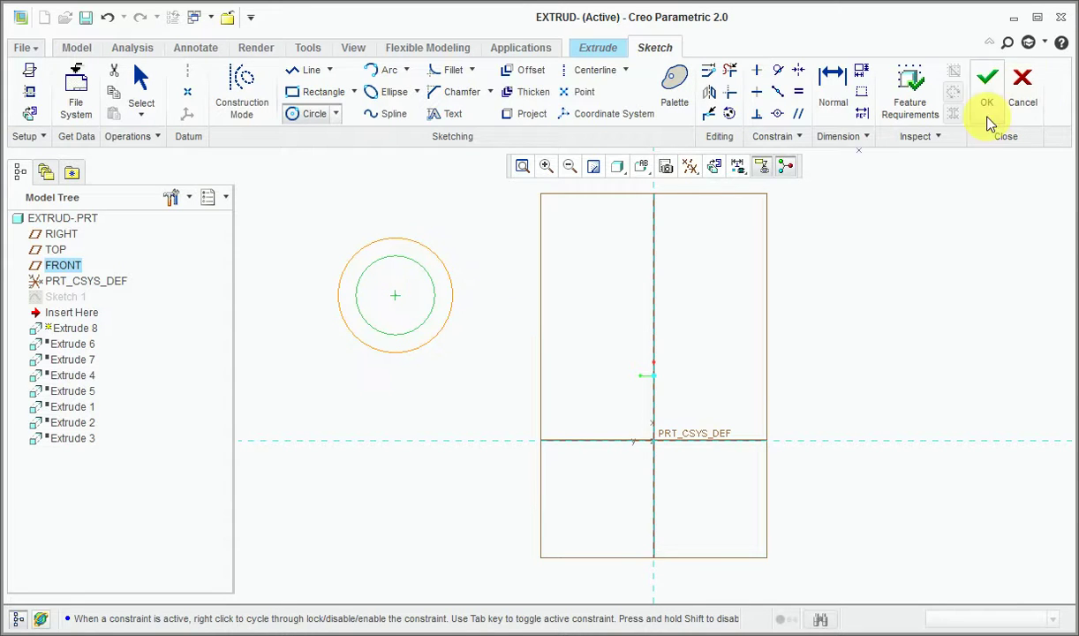
- Extrude the two concentric circles into a hollow tube 183.12 deep
{"action": "left_click", "coordinate": [986, 84]}
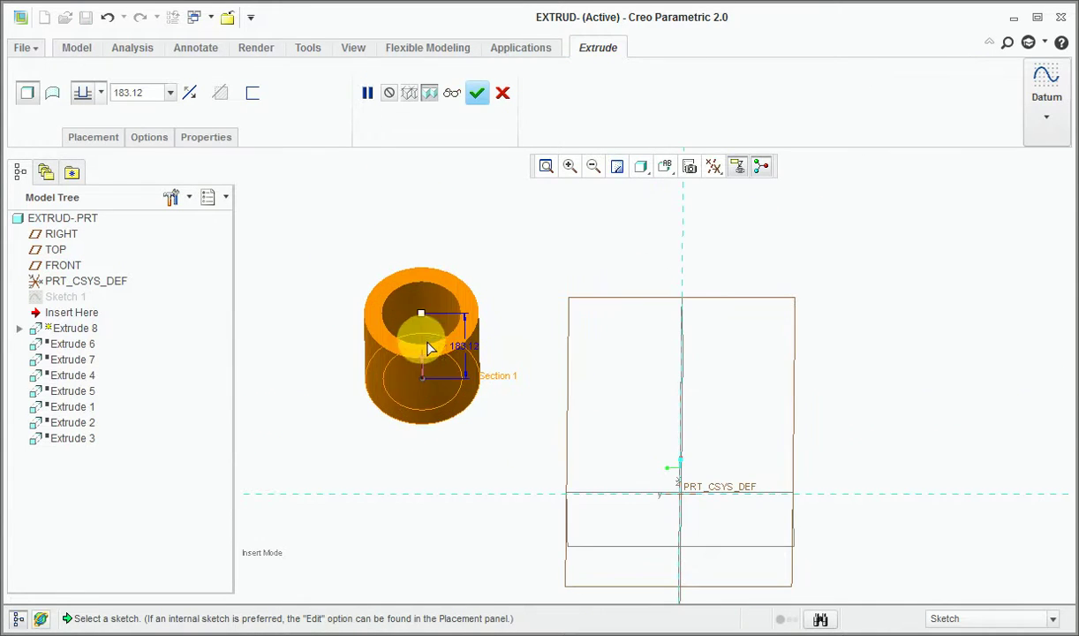
{"action": "middle_click", "coordinate": [513, 282]}
{"action": "mouse_move", "coordinate": [513, 282]}
{"action": "middle_mouse_down"}
{"action": "mouse_move", "coordinate": [535, 277]}
{"action": "mouse_move", "coordinate": [492, 253]}
{"action": "mouse_move", "coordinate": [493, 301]}
{"action": "mouse_move", "coordinate": [573, 318]}
{"action": "mouse_move", "coordinate": [645, 270]}
{"action": "mouse_move", "coordinate": [636, 244]}
{"action": "mouse_move", "coordinate": [607, 278]}
{"action": "mouse_move", "coordinate": [506, 253]}
{"action": "mouse_move", "coordinate": [526, 277]}
{"action": "middle_mouse_up"}
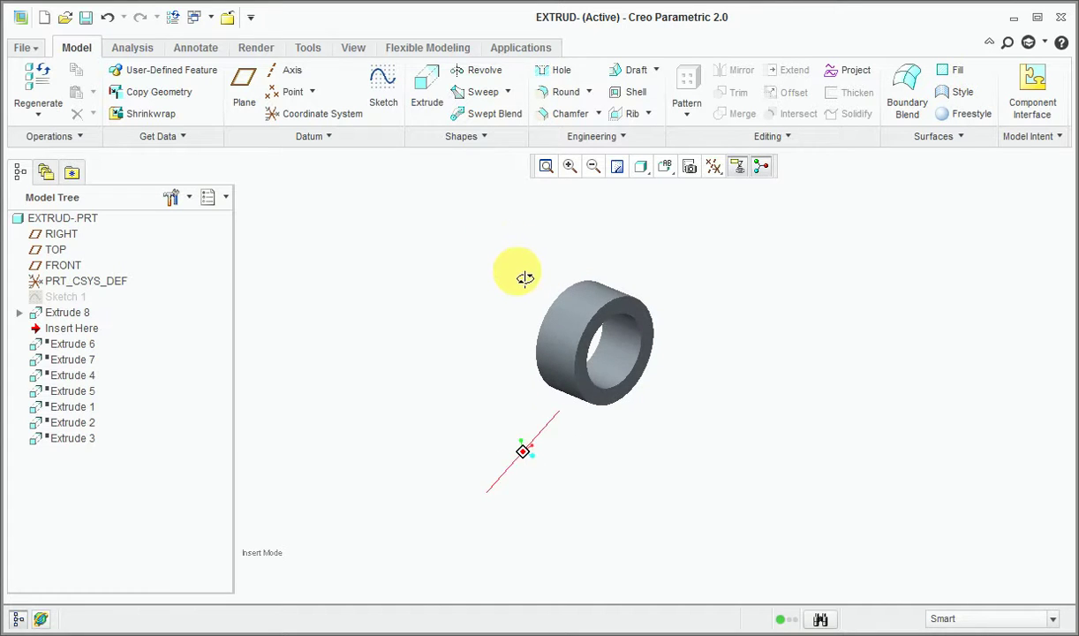
{"action": "mouse_move", "coordinate": [452, 304]}
{"action": "middle_mouse_down"}
{"action": "mouse_move", "coordinate": [537, 294]}
{"action": "mouse_move", "coordinate": [453, 327]}
{"action": "mouse_move", "coordinate": [446, 350]}
{"action": "middle_mouse_up"}
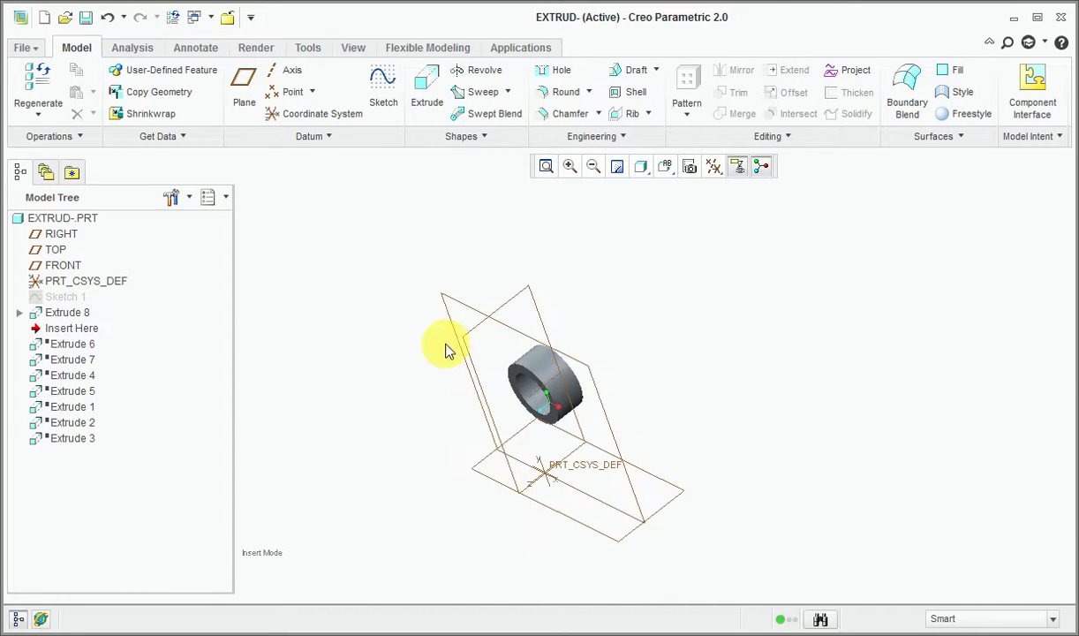